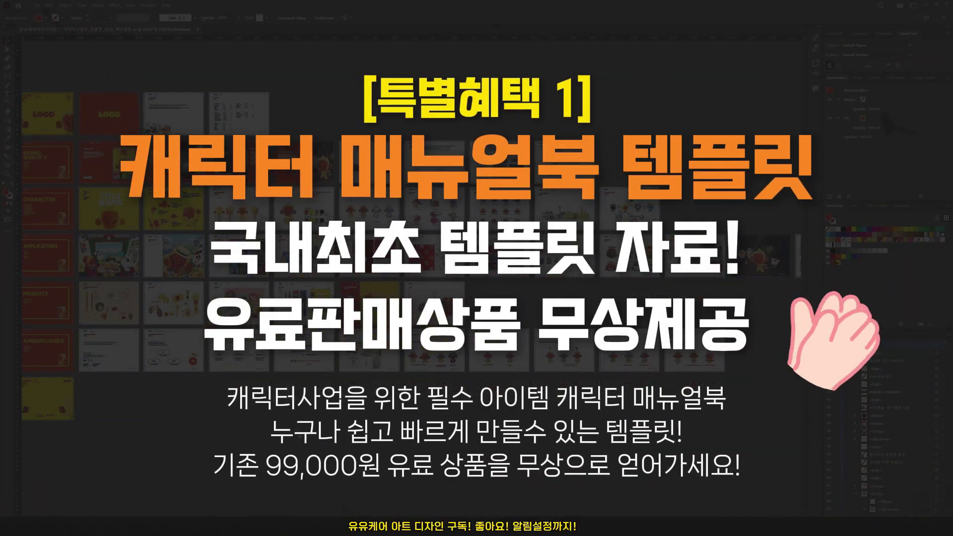
scroll(411, 278, "up", 2)
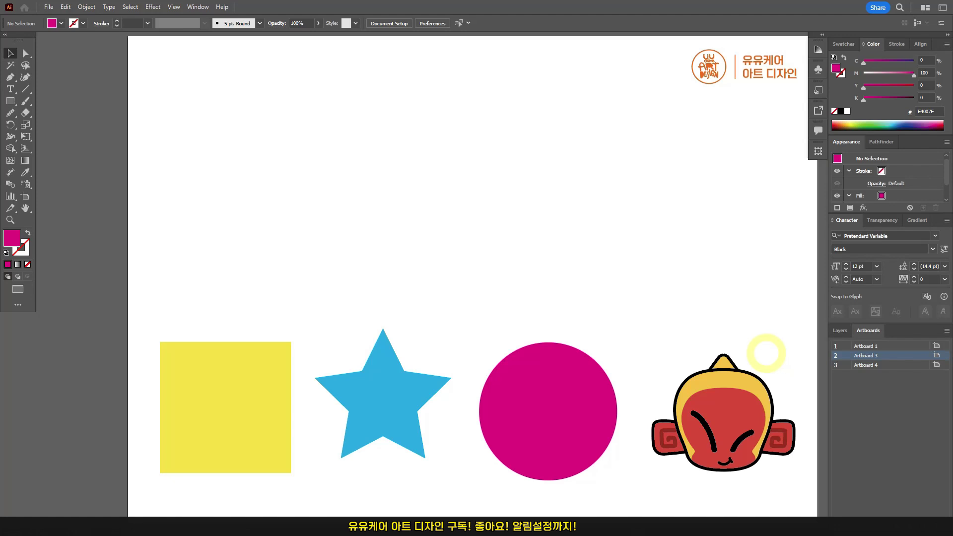
Step: Bring Artboard 1 into view and activate the Rectangle Tool from the shape tools
double_click(844, 346)
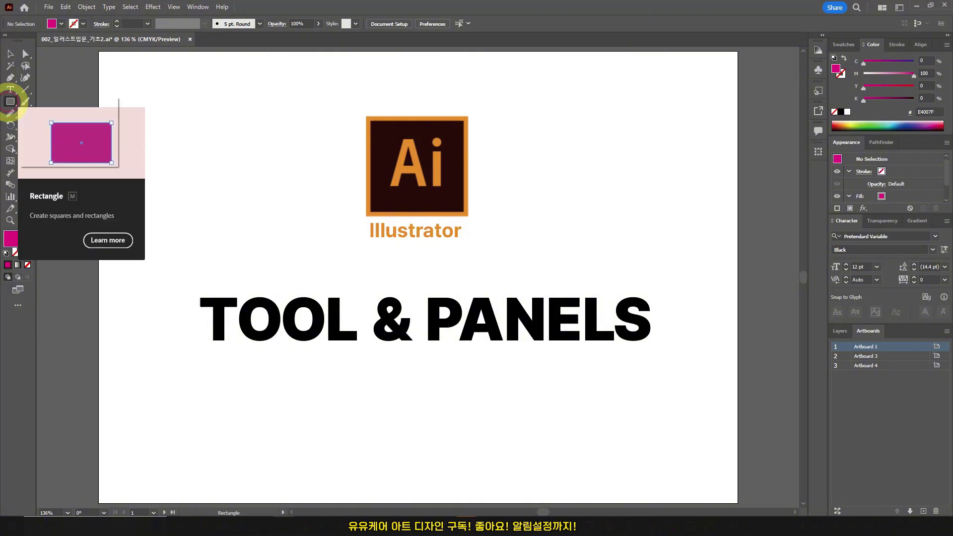
right_click(10, 102)
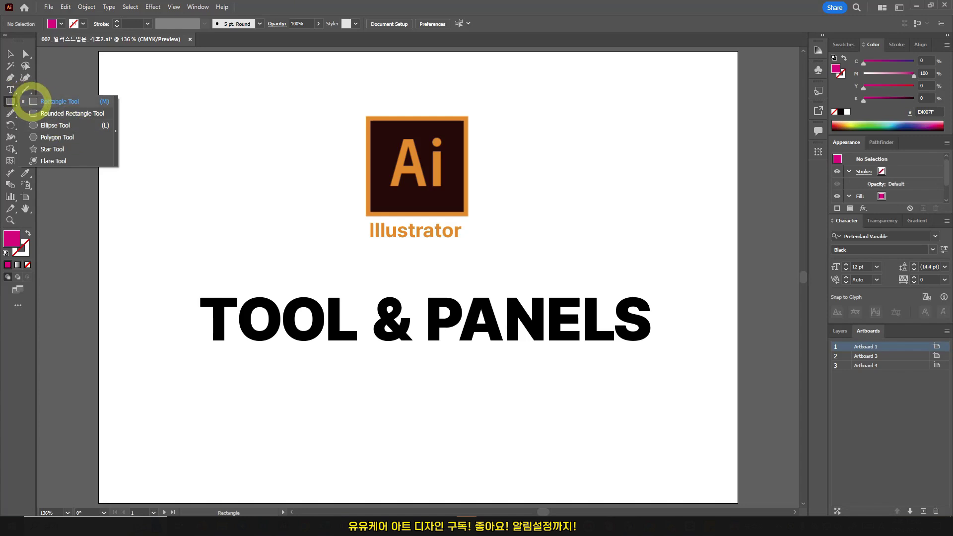
left_click(36, 98)
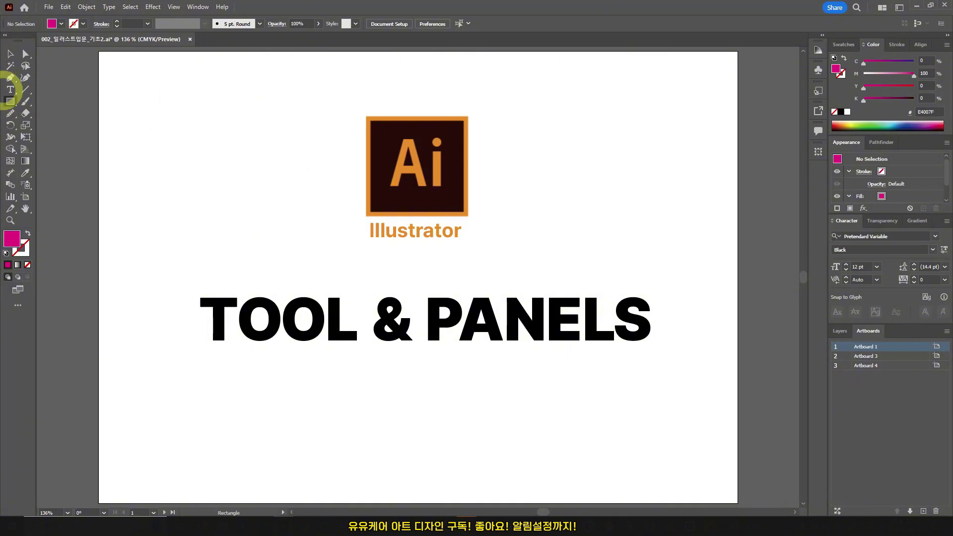
Step: Draw seven magenta rectangles of varied sizes and proportions in the empty upper area of Artboard 3, and clear them away
left_click(839, 356)
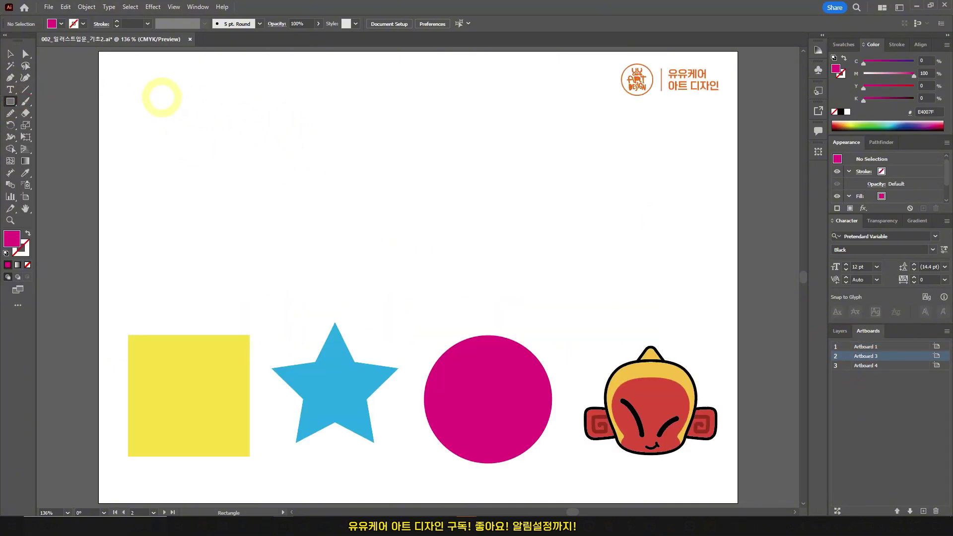
left_click_drag(149, 87, 271, 224)
left_click_drag(306, 100, 402, 141)
mouse_move(312, 169)
left_mouse_down()
mouse_move(334, 283)
mouse_move(395, 306)
left_mouse_up()
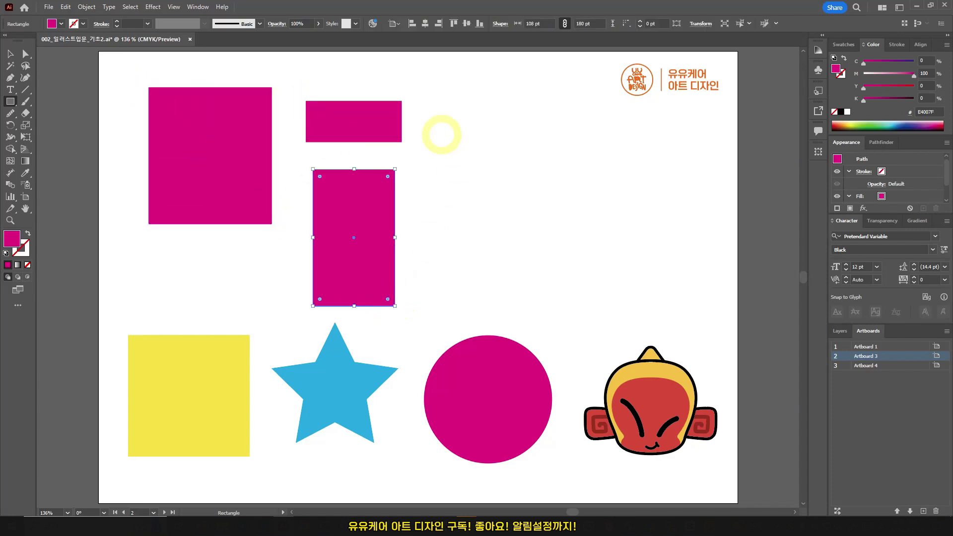
mouse_move(422, 81)
left_mouse_down()
mouse_move(443, 129)
mouse_move(551, 203)
left_mouse_up()
mouse_move(490, 237)
left_mouse_down()
mouse_move(578, 255)
mouse_move(668, 293)
left_mouse_up()
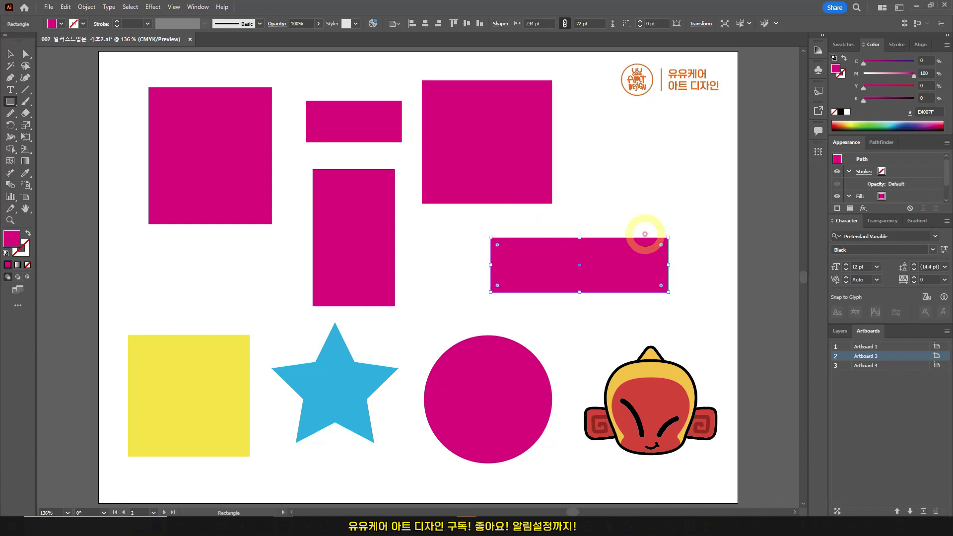
left_click_drag(593, 142, 620, 217)
left_click_drag(648, 128, 683, 169)
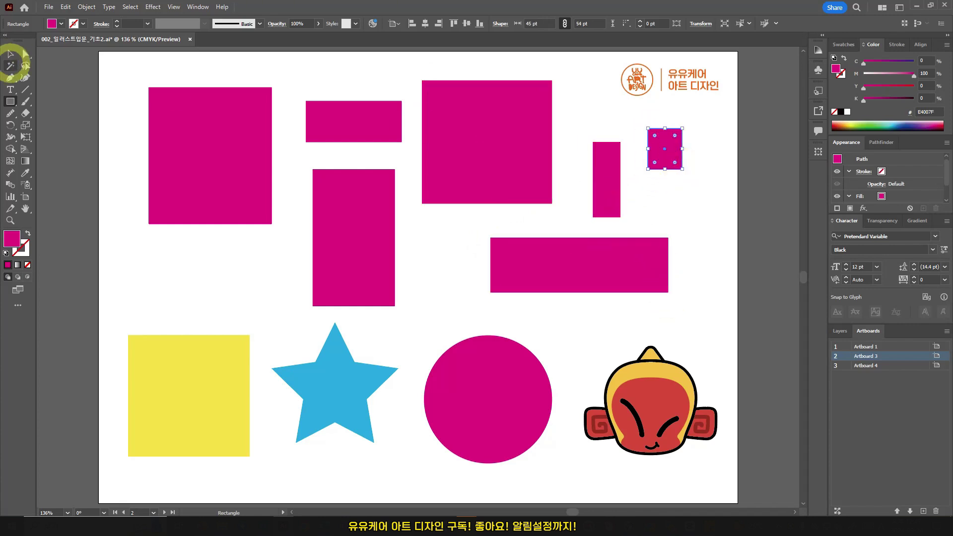
left_click(11, 55)
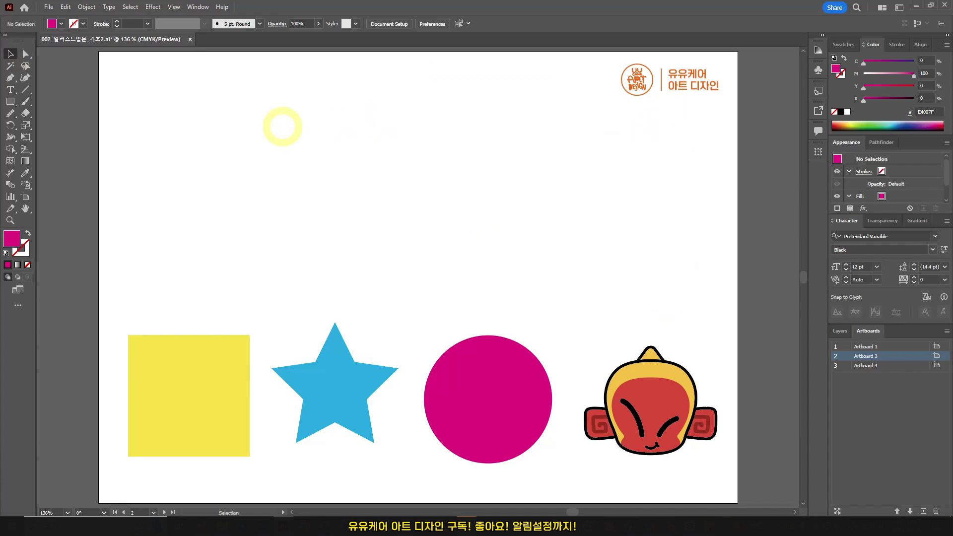
Step: Draw four magenta squares of different sizes, the smallest about 63 pt, above the existing shapes, and switch to the Ellipse Tool
left_click(10, 101)
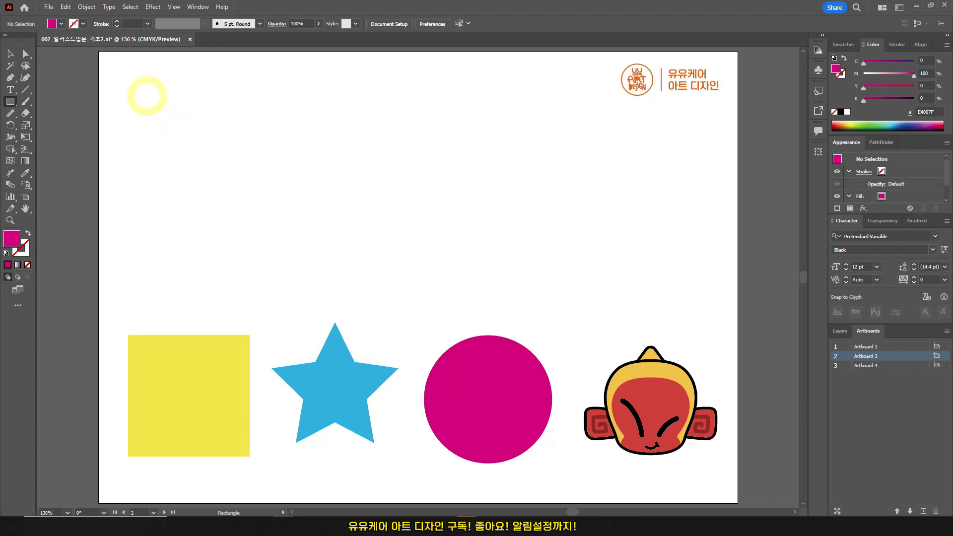
left_click_drag(148, 95, 306, 251)
left_click_drag(347, 115, 409, 176)
left_click_drag(381, 203, 470, 292)
left_click_drag(428, 94, 477, 142)
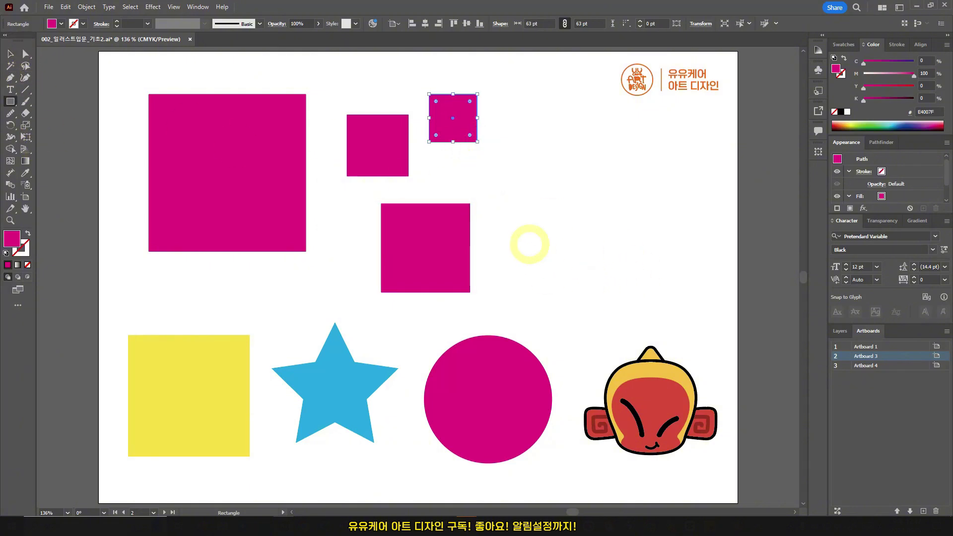
left_click(10, 101)
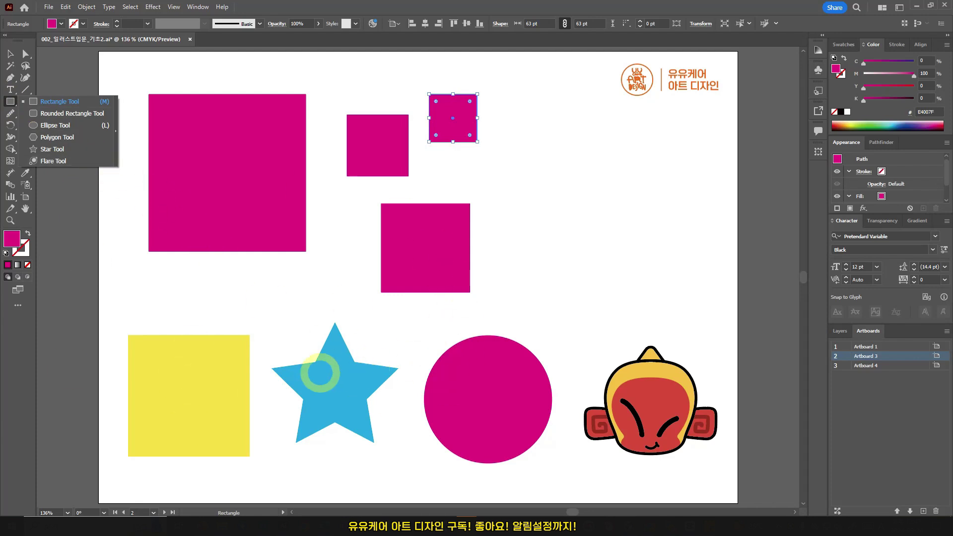
left_click(55, 125)
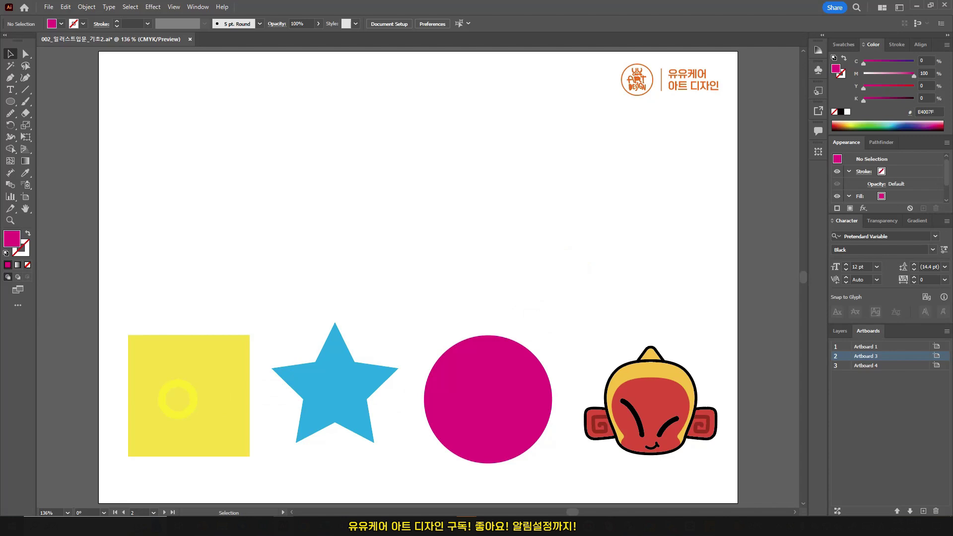
Step: Select the yellow square, blue star, magenta circle and character group in turn as whole objects with the Selection Tool
left_click(186, 397)
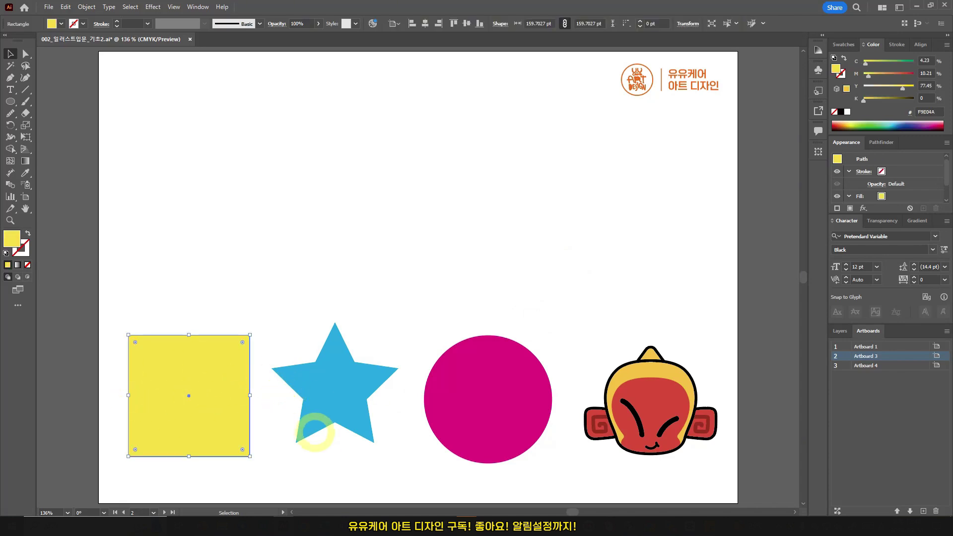
left_click(336, 386)
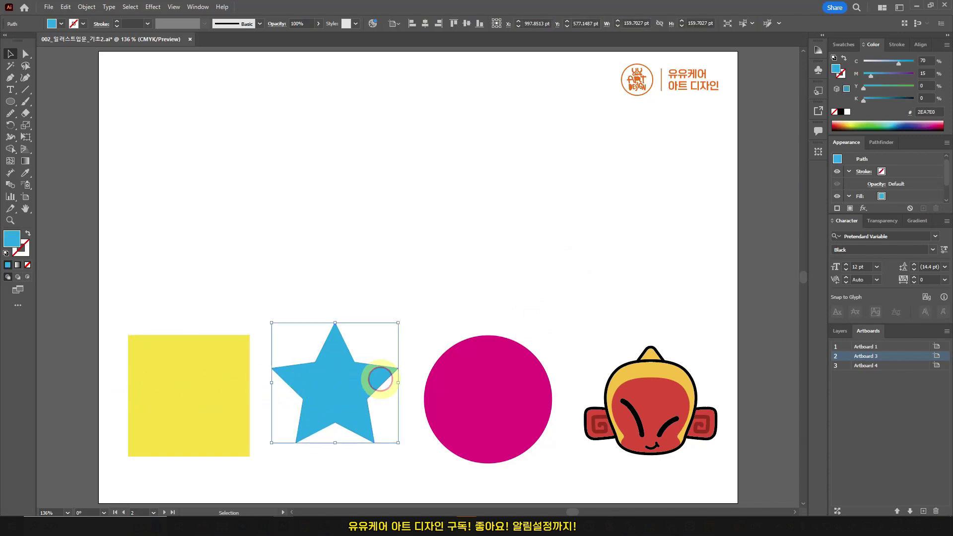
left_click(483, 382)
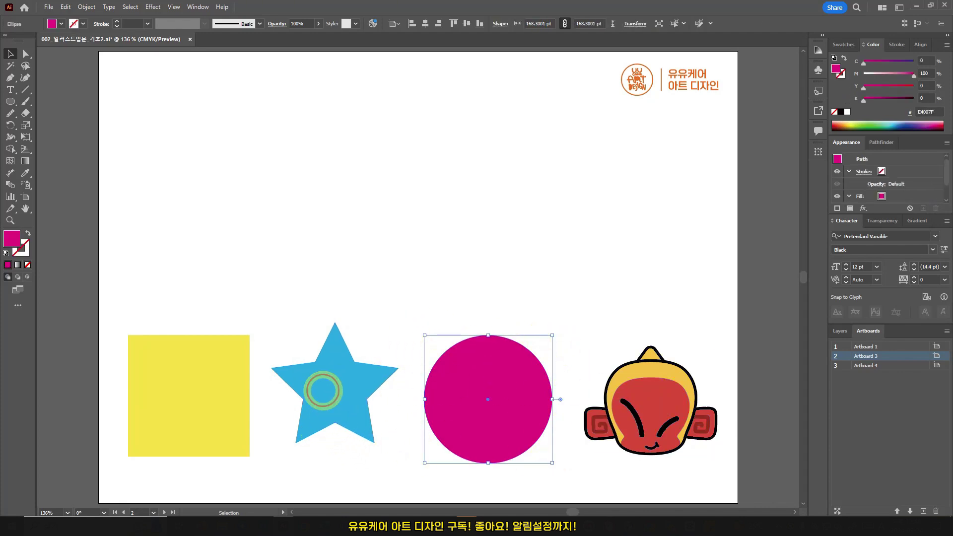
left_click(323, 393)
left_click(488, 394)
left_click(642, 399)
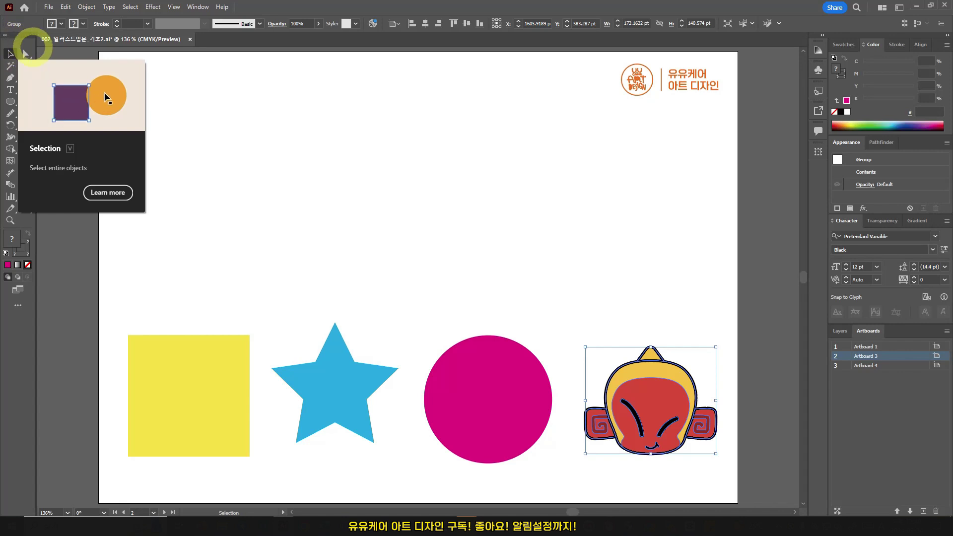
left_click(5, 35)
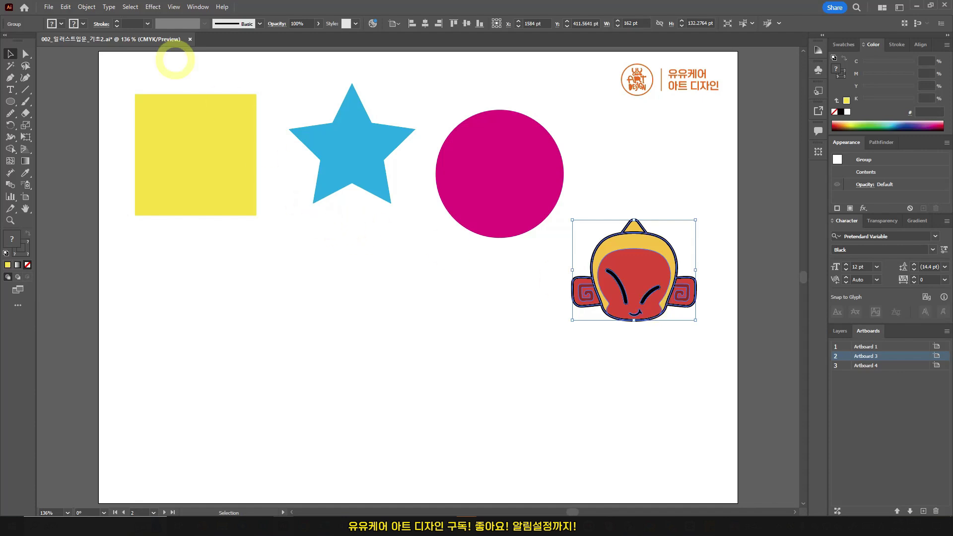
Step: Deselect the character, and use the Direct Selection Tool on the yellow square and blue star to inspect their anchor points
left_click(26, 53)
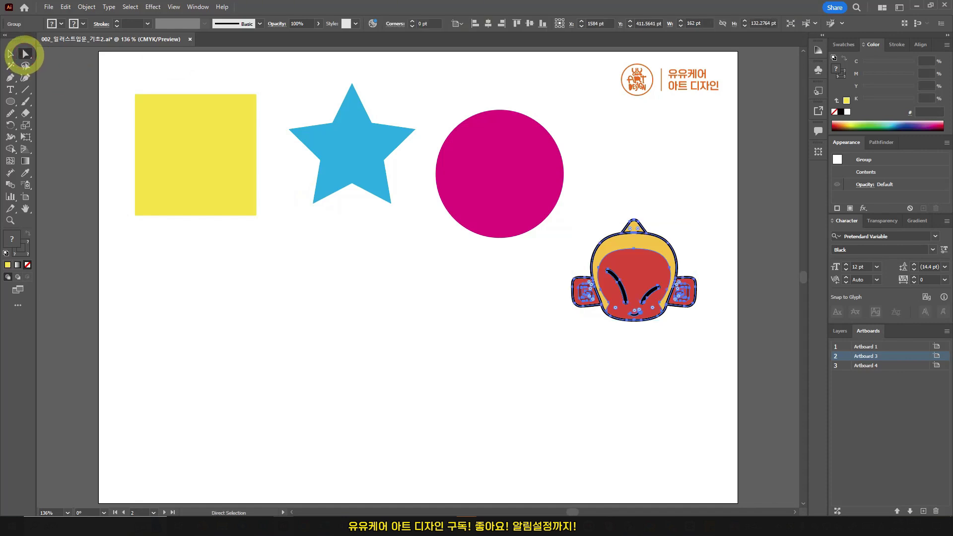
left_click(302, 252)
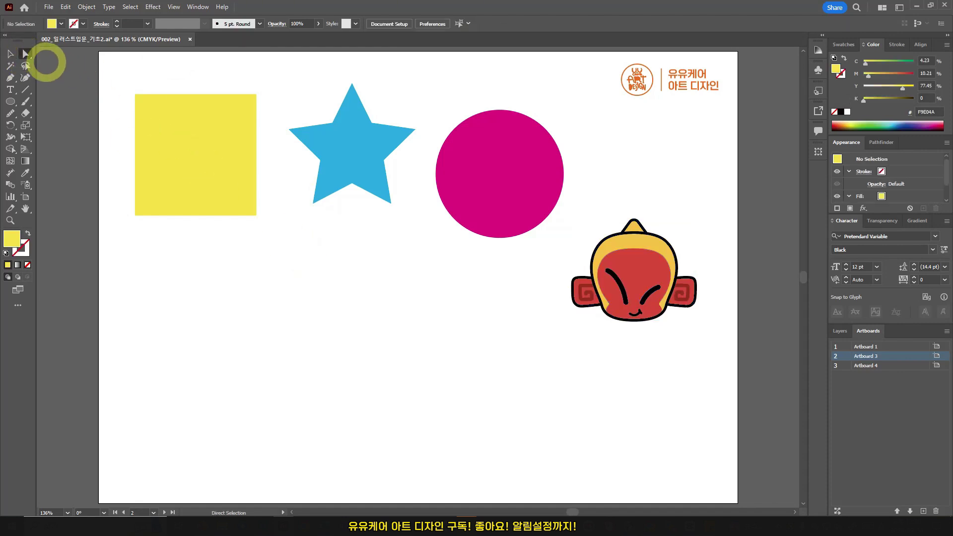
left_click(158, 119)
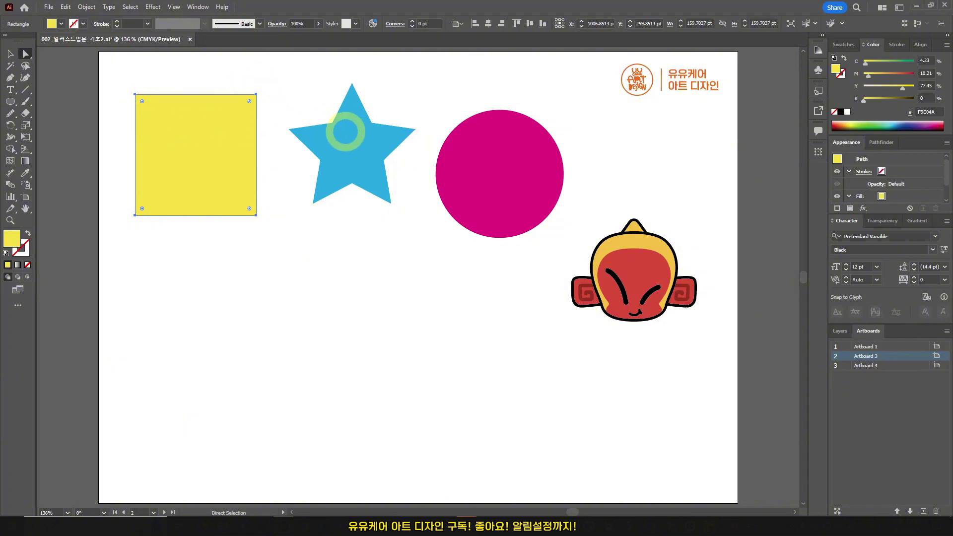
left_click(351, 128)
left_click(144, 102)
scroll(143, 102, "up", 4)
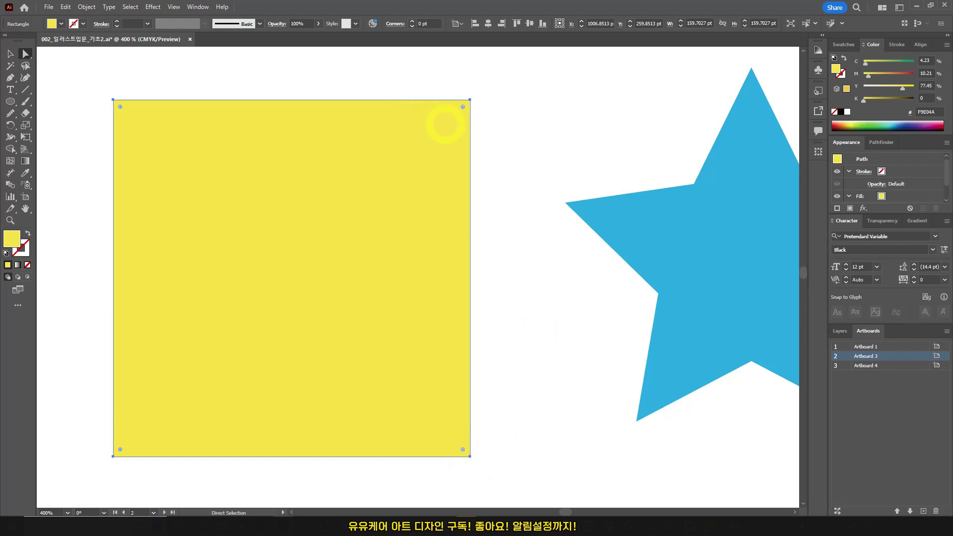
Step: Select the blue star's path with the Direct Selection Tool and pick only its top anchor point
scroll(659, 293, "down", 1)
left_click_drag(660, 294, 425, 305)
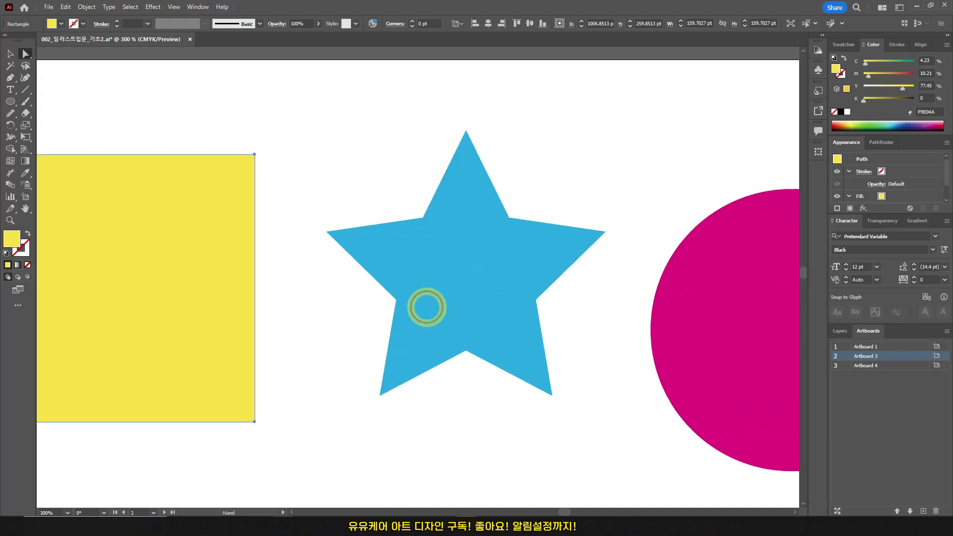
scroll(528, 283, "down", 1)
left_click_drag(721, 342, 582, 302)
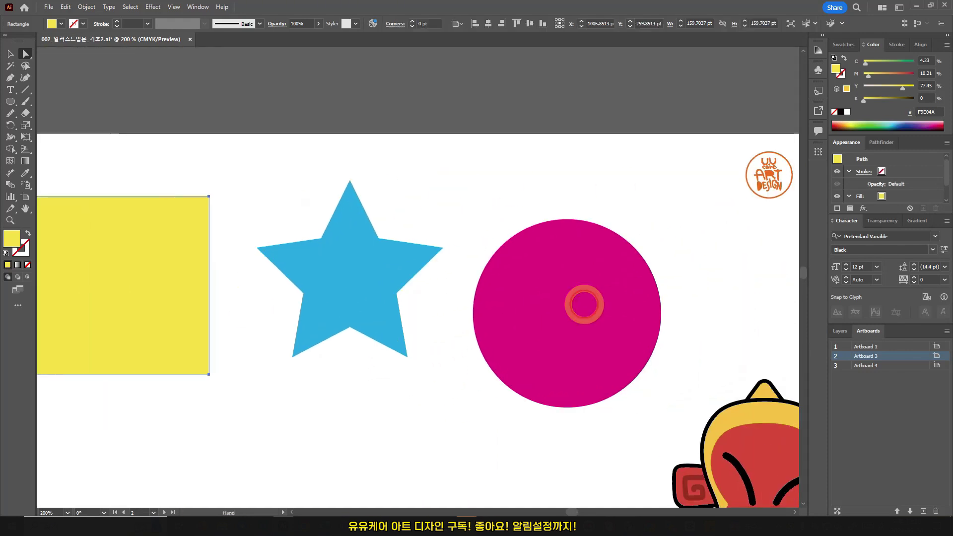
left_click(355, 199)
scroll(360, 194, "up", 2)
left_click_drag(375, 273, 440, 196)
left_click(406, 89)
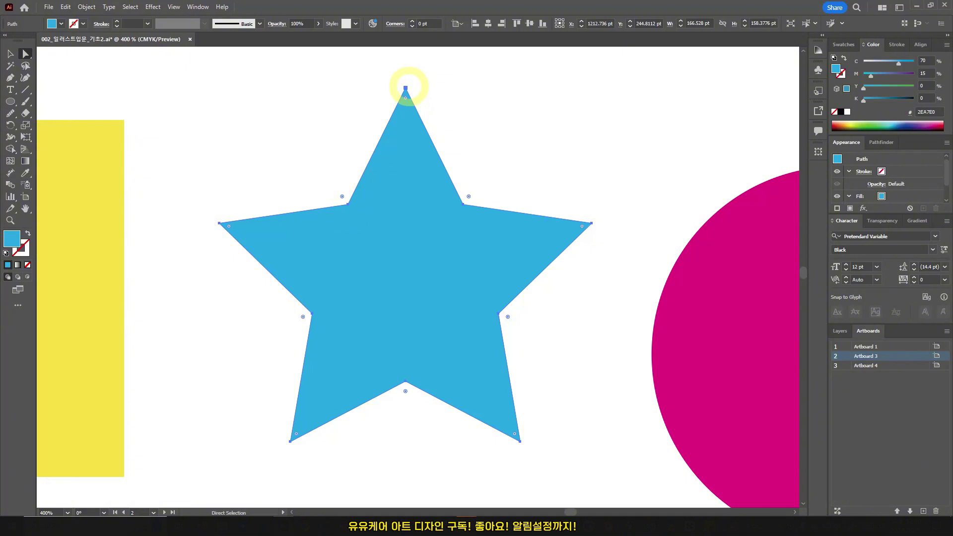
left_click(406, 89)
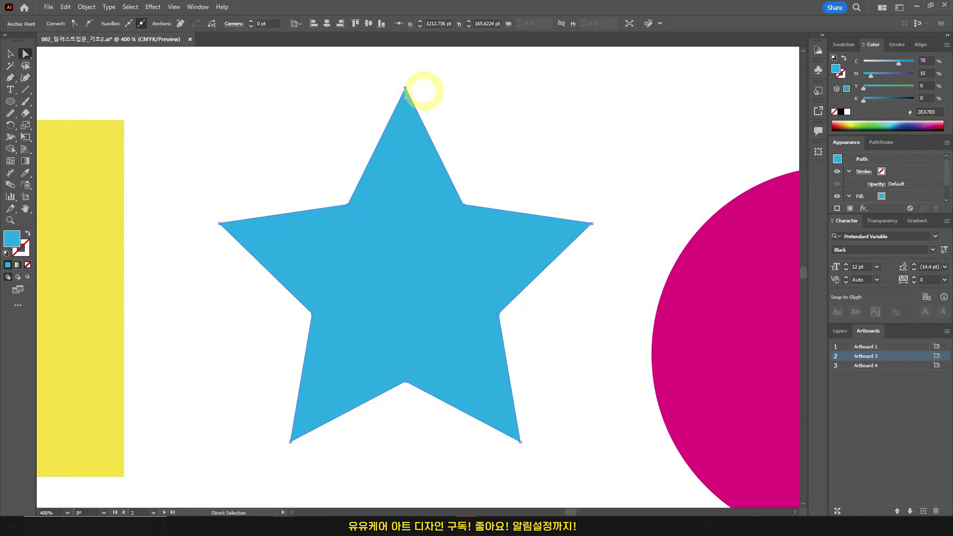
Step: Try moving the star's top anchor point to the right, undo it, and pick the anchor point of the right tip
left_click_drag(406, 89, 472, 98)
key("ctrl+z")
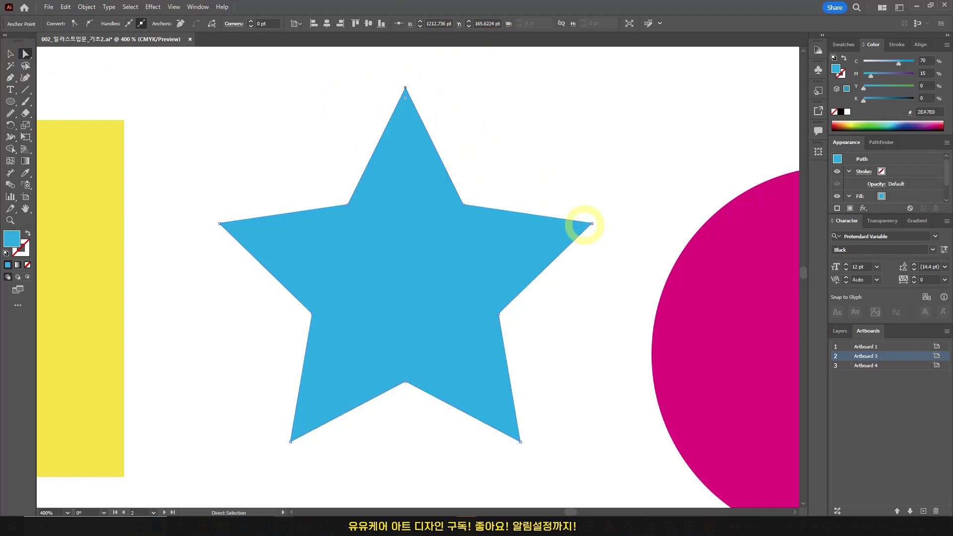
left_click(590, 223)
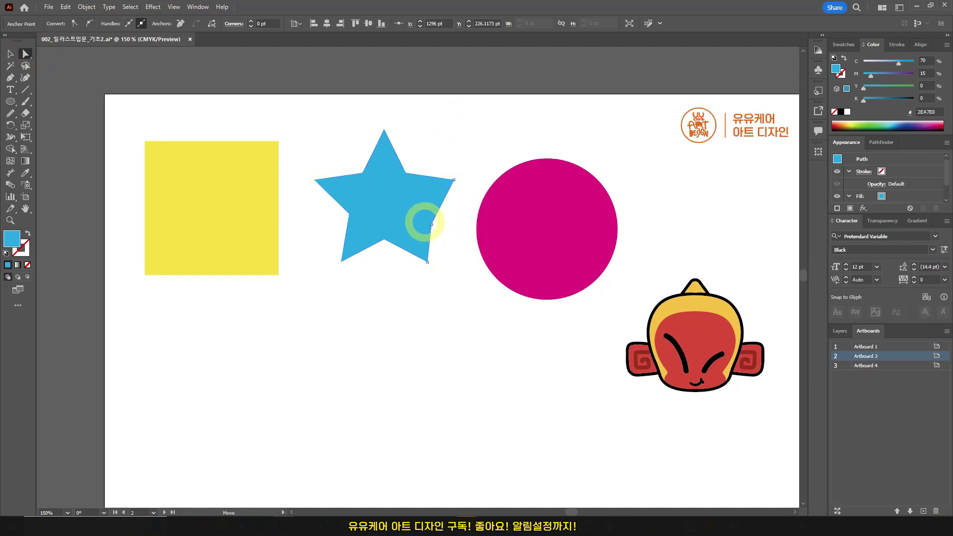
key("v")
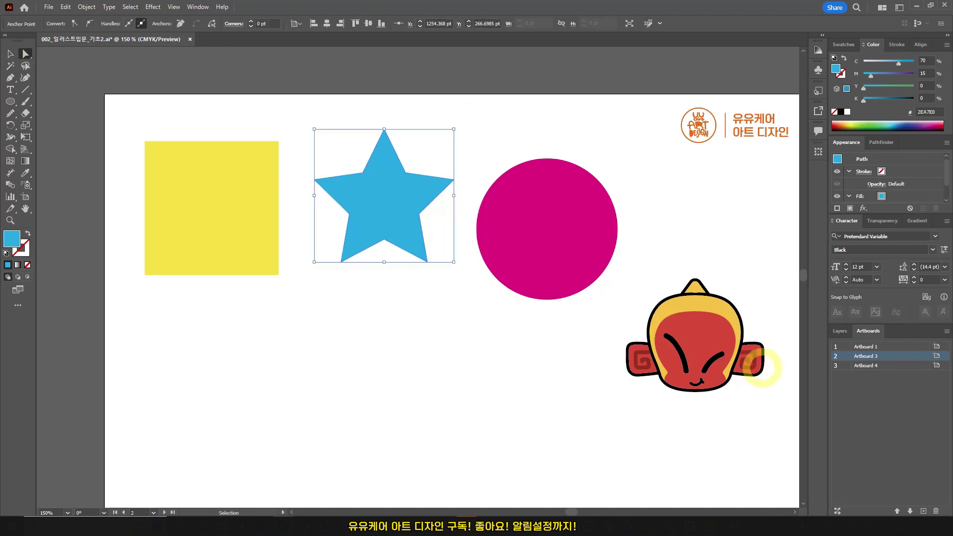
Step: Select only the black outline path around the character's head with the Direct Selection Tool
scroll(757, 360, "up", 2)
left_click_drag(735, 375, 567, 315)
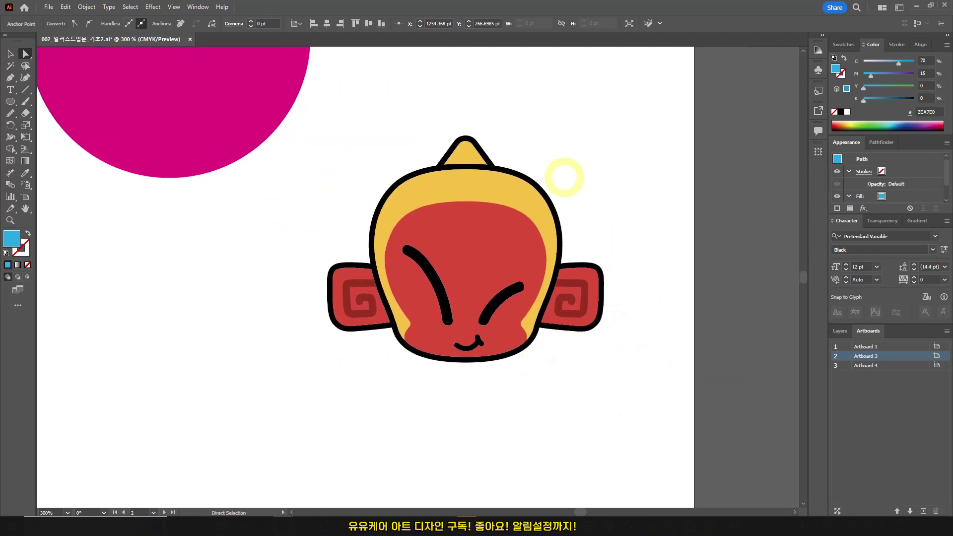
left_click(518, 172)
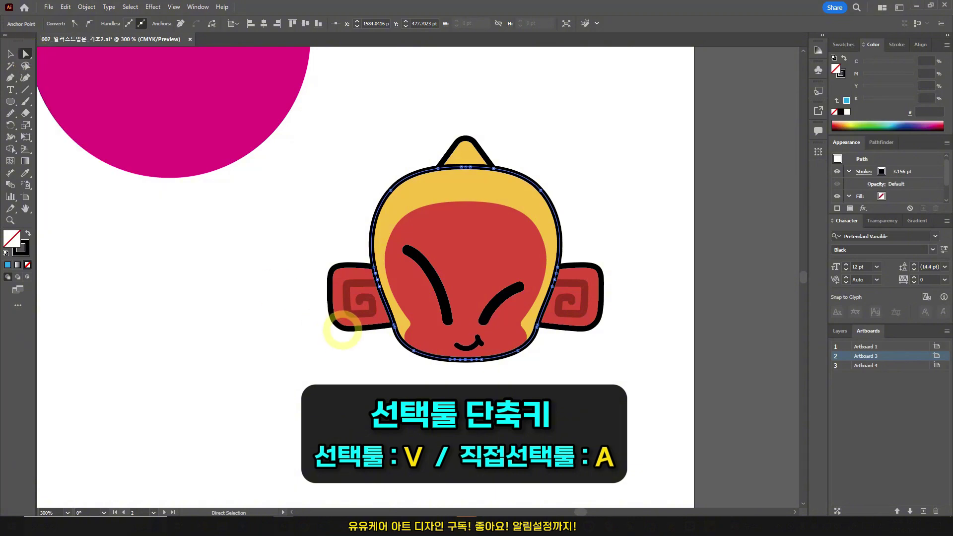
Step: Move the whole character slightly right with the Selection Tool, and shift it to about X 1603 pt, Y 417 pt with Direct Selection
left_click(290, 246)
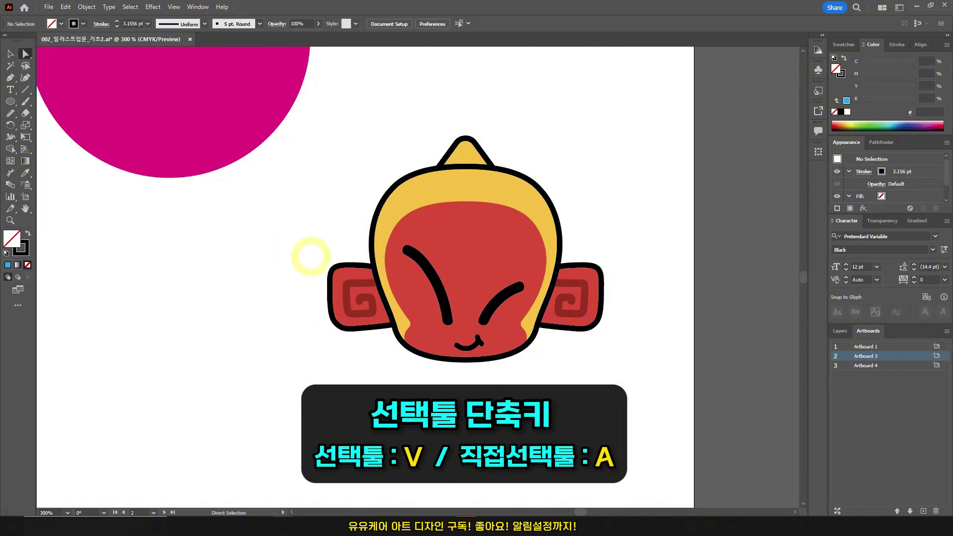
left_click_drag(335, 265, 393, 281)
mouse_move(491, 287)
left_mouse_down()
mouse_move(491, 272)
mouse_move(516, 298)
mouse_move(507, 286)
left_mouse_up()
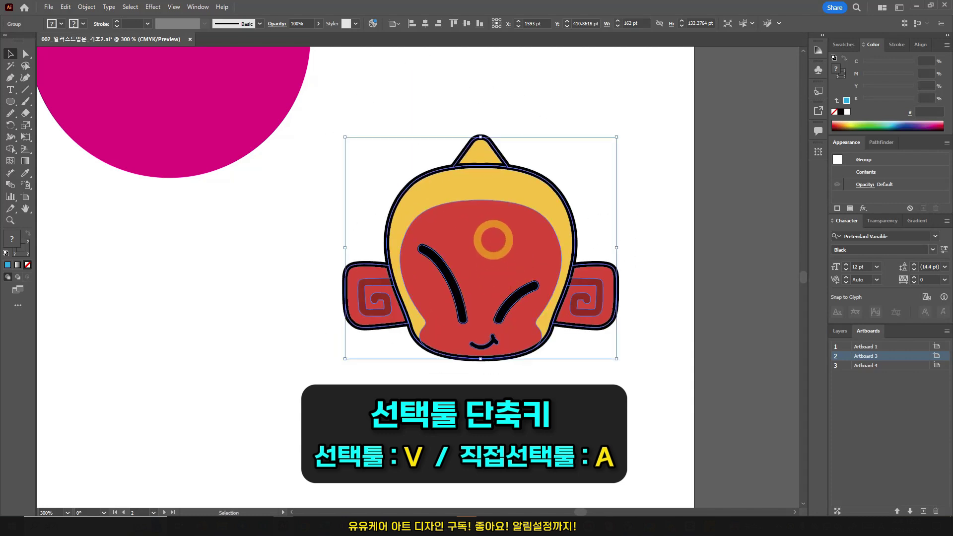
key("a")
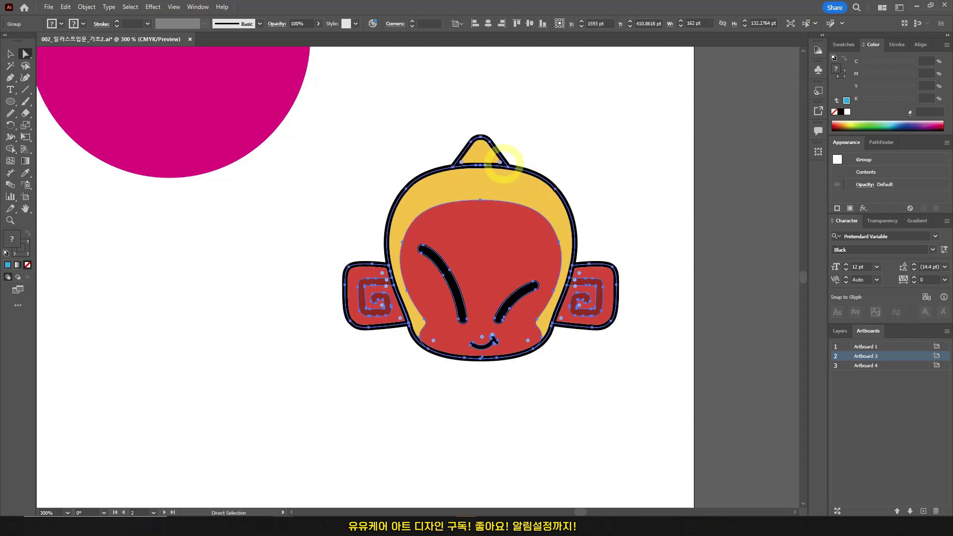
left_click_drag(509, 167, 529, 176)
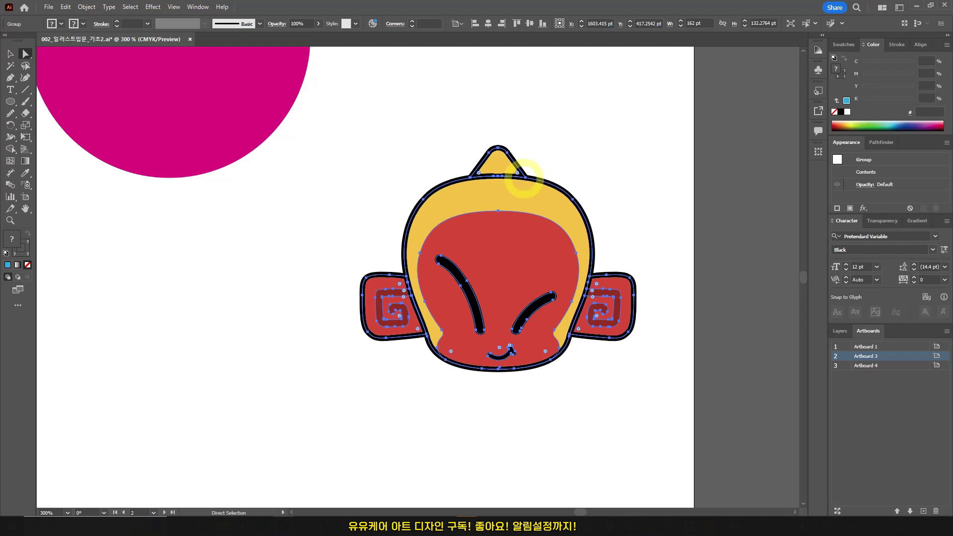
Step: Try moving the upper-right anchor point of the head's outline outward with the Direct Selection Tool, and undo the move
left_click(653, 195)
left_click(573, 200)
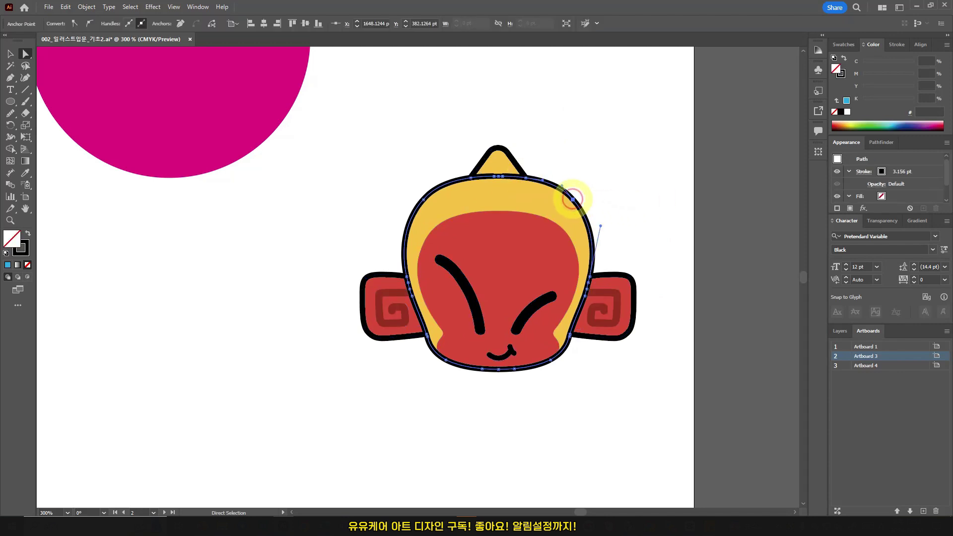
left_click_drag(573, 200, 601, 190)
key("ctrl+z")
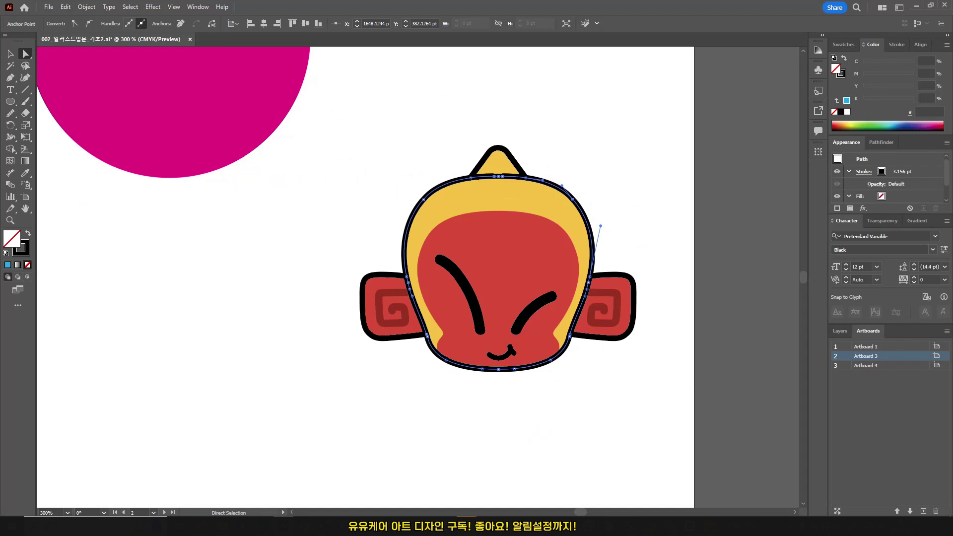
Step: Move the yellow square slightly right and down and the magenta circle slightly left with the Selection Tool, lining them up beside the star
key("ctrl+0")
key("v")
left_click(201, 394)
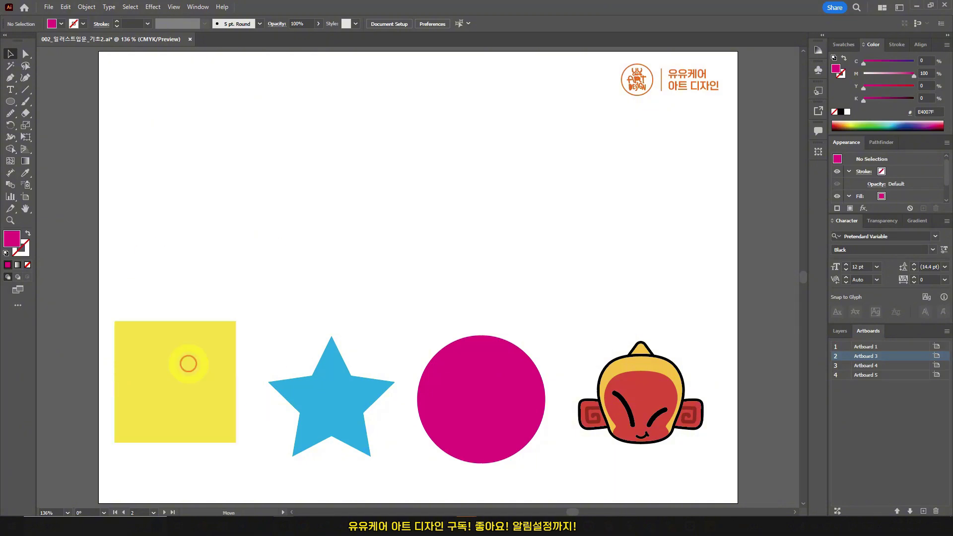
left_click_drag(343, 406, 346, 412)
left_click_drag(466, 404, 458, 404)
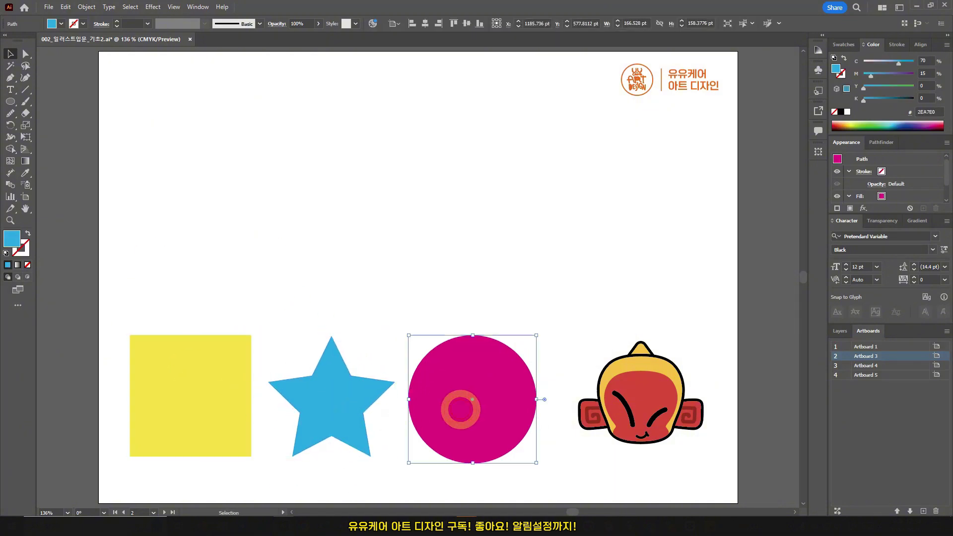
Step: Enlarge the character group to 180 pt wide and place it beside the circle at about X 1593 pt, Y 586 pt
left_click(644, 422)
left_click_drag(644, 422, 637, 431)
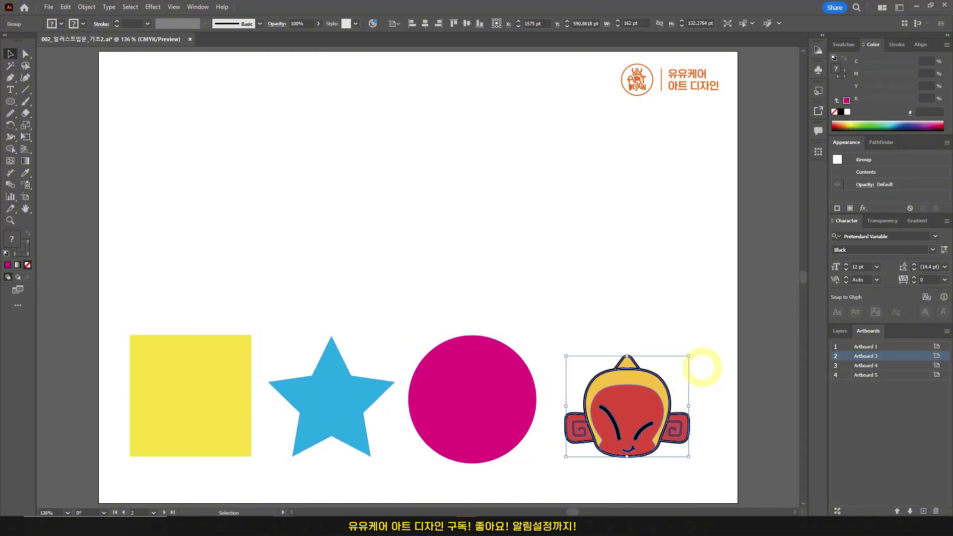
left_click_drag(703, 340, 703, 341)
left_click_drag(666, 389, 674, 410)
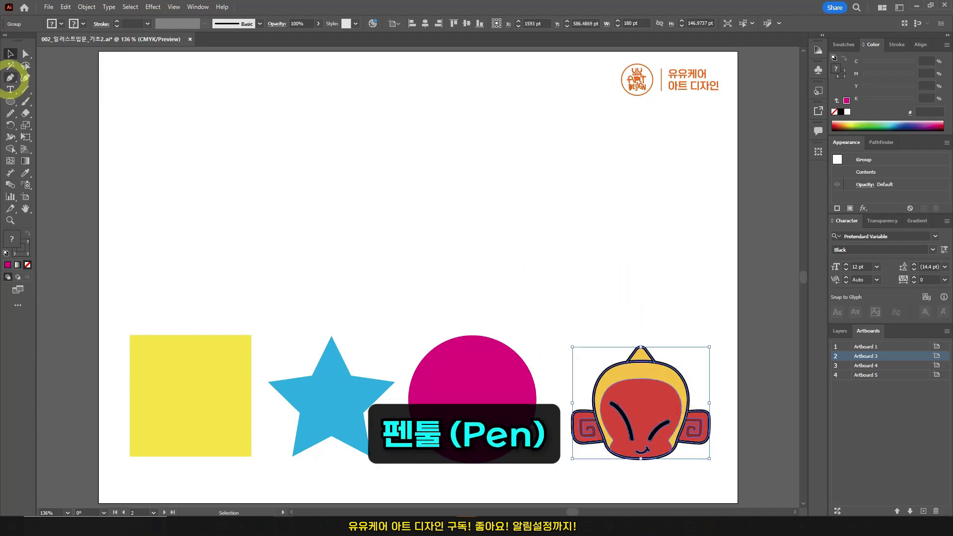
Step: Start an unfilled zigzag path with the Pen tool and a 3 pt magenta stroke, running from X 954 pt, Y 234 pt across the artboard's upper area
left_click(10, 77)
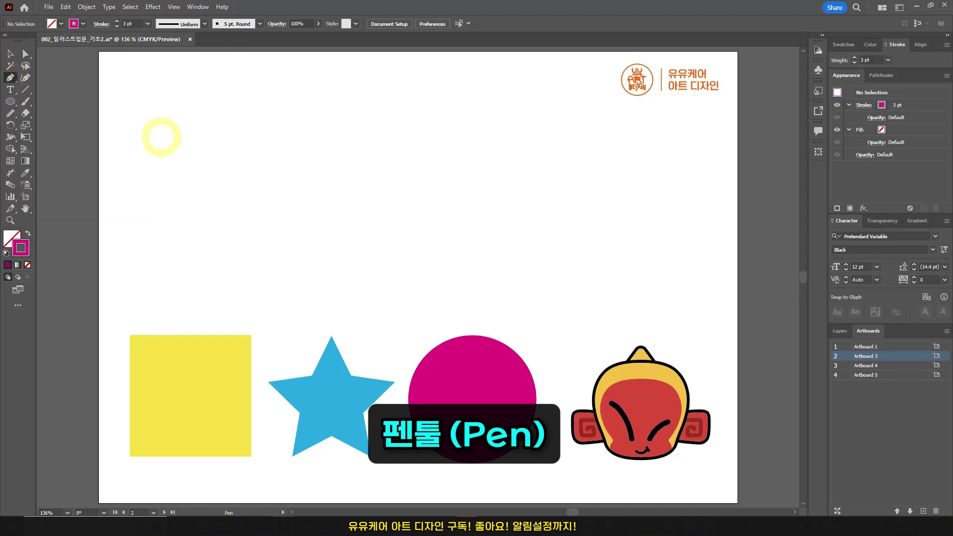
key("ctrl+shift+a")
left_click(155, 138)
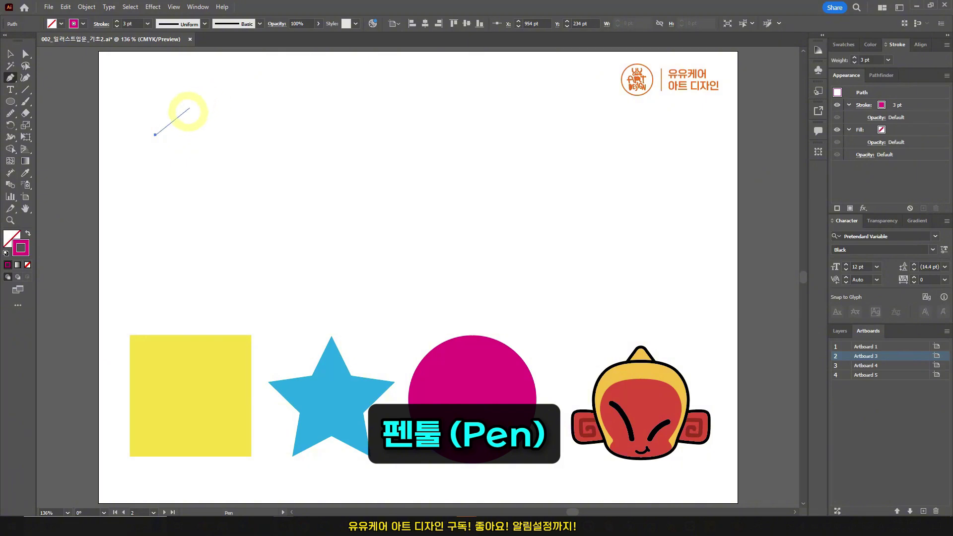
left_click(203, 101)
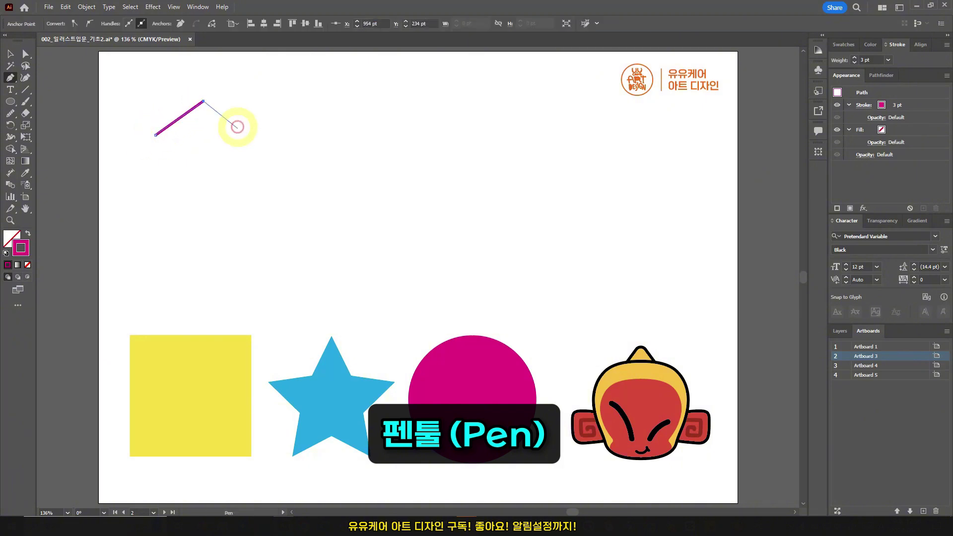
left_click(252, 148)
left_click(299, 94)
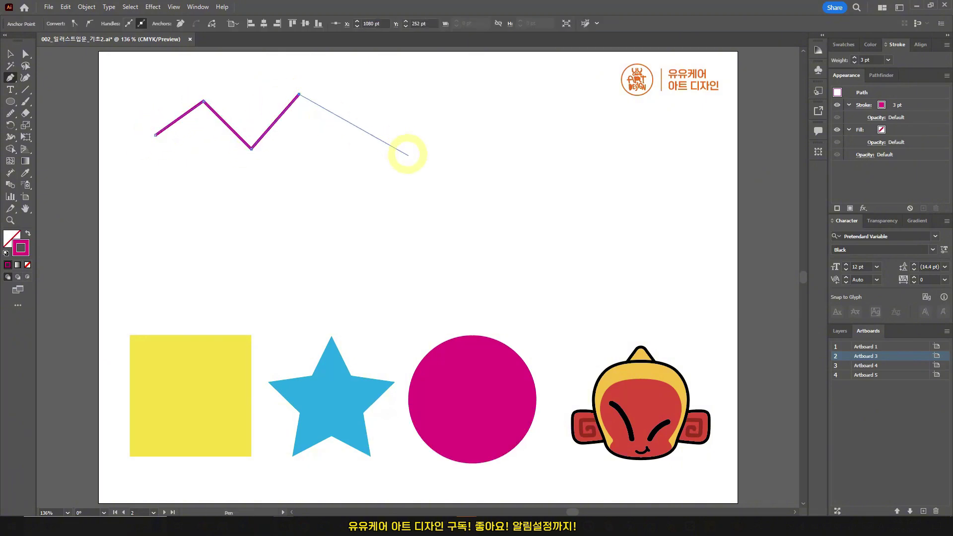
left_click(409, 156)
left_click(449, 101)
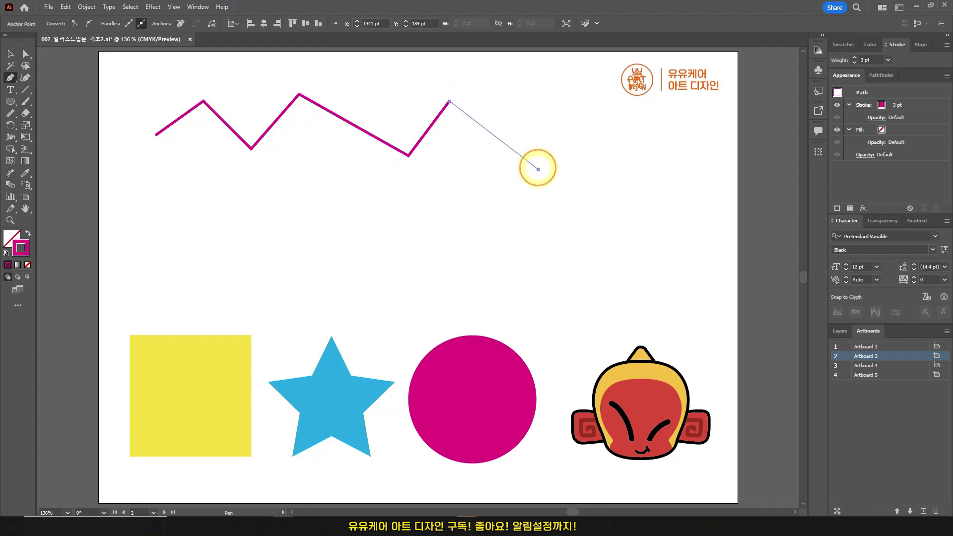
Step: Continue the zigzag with straight segments down the right side and back along the bottom, closing the path at its starting point
left_click(538, 170)
left_click(517, 210)
left_click(572, 244)
left_click(517, 265)
left_click(470, 292)
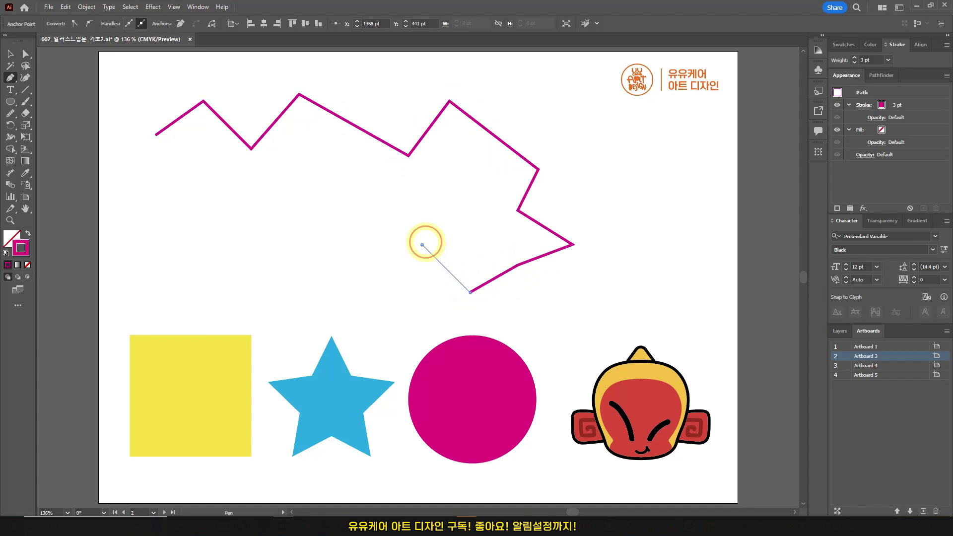
left_click(422, 244)
left_click(332, 286)
left_click(304, 206)
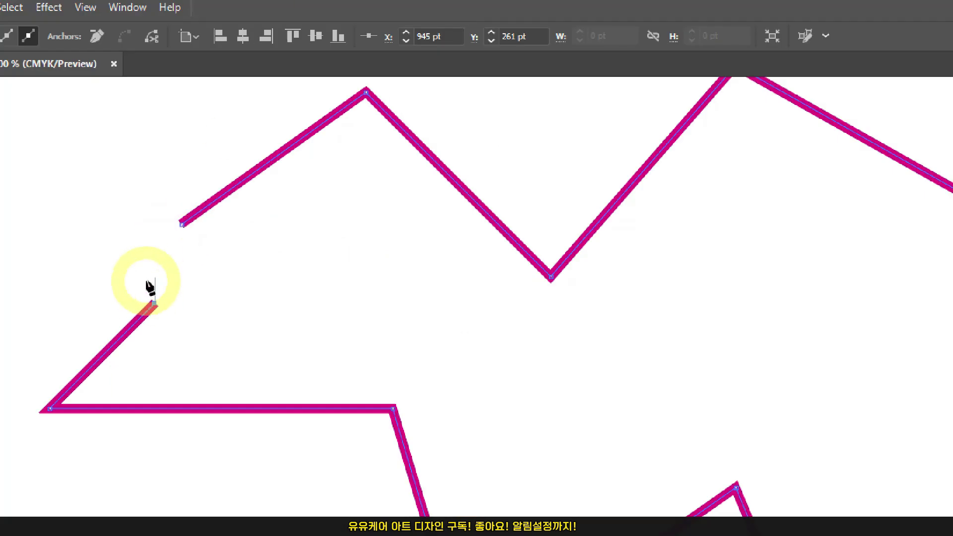
left_click(176, 235)
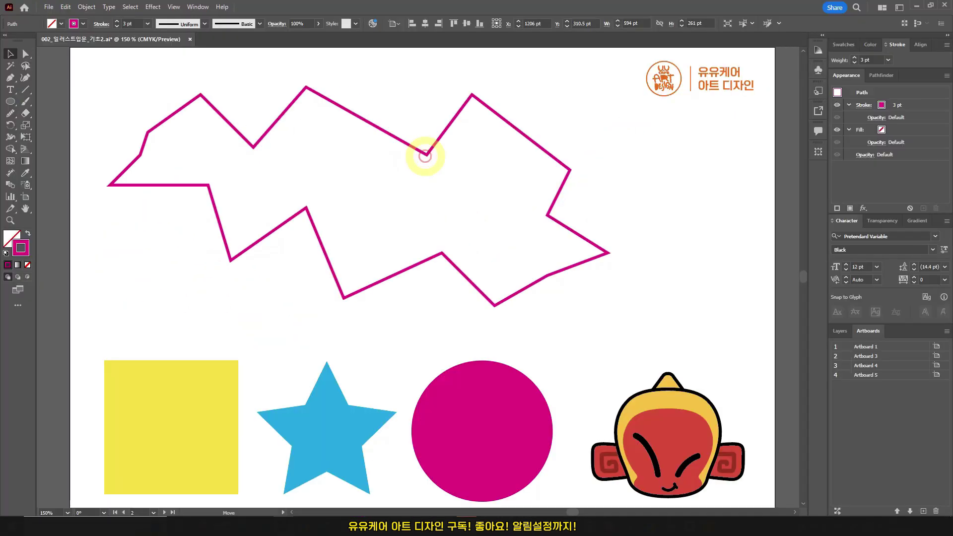
Step: Select the whole closed zigzag path with the Selection Tool and delete it
left_click(425, 154)
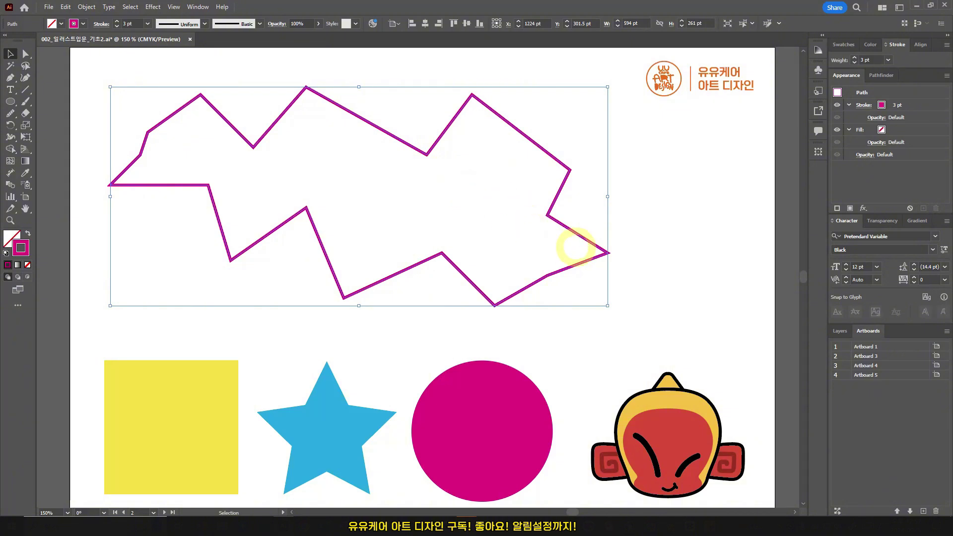
left_click(591, 297)
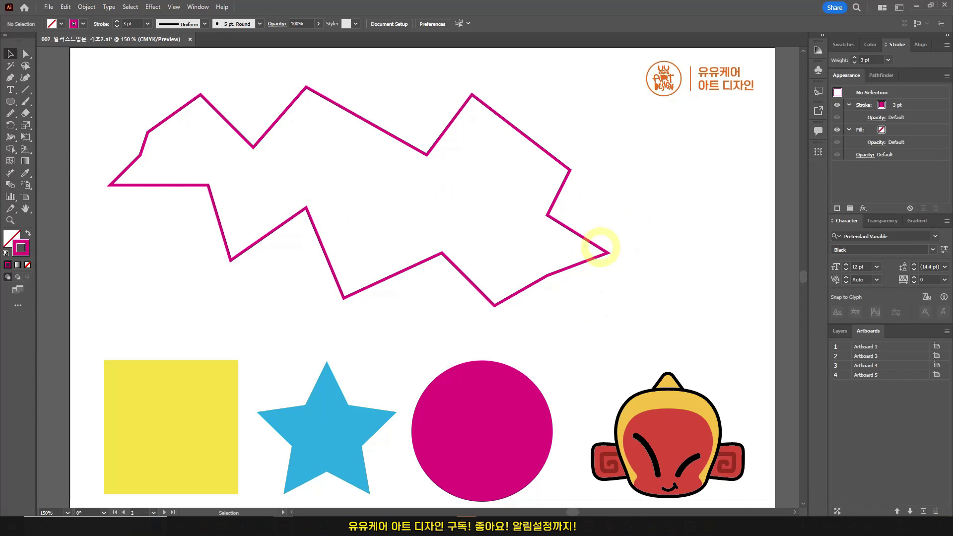
left_click(598, 247)
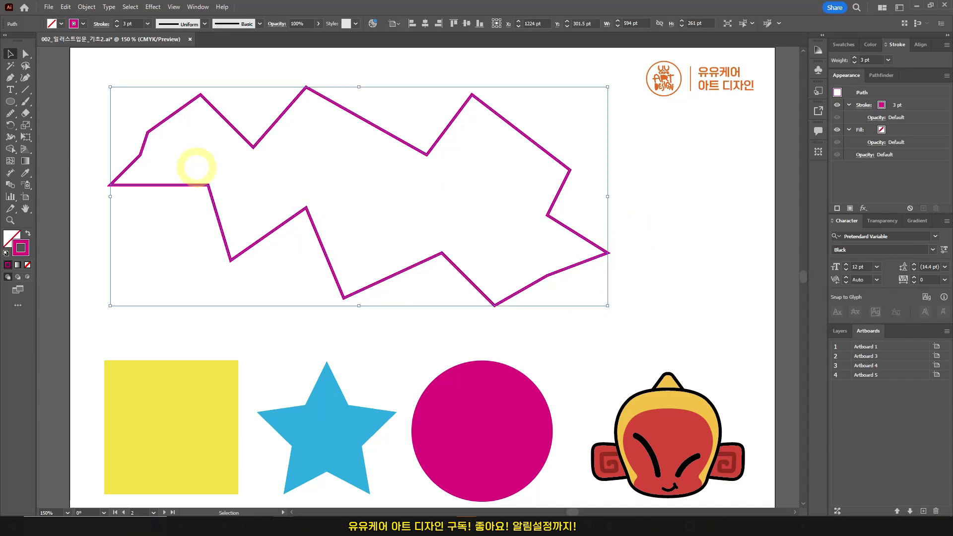
key("Delete")
Step: Draw another magenta zigzag line of straight segments with the Pen tool across the empty area above the shapes
key("p")
left_click(170, 124)
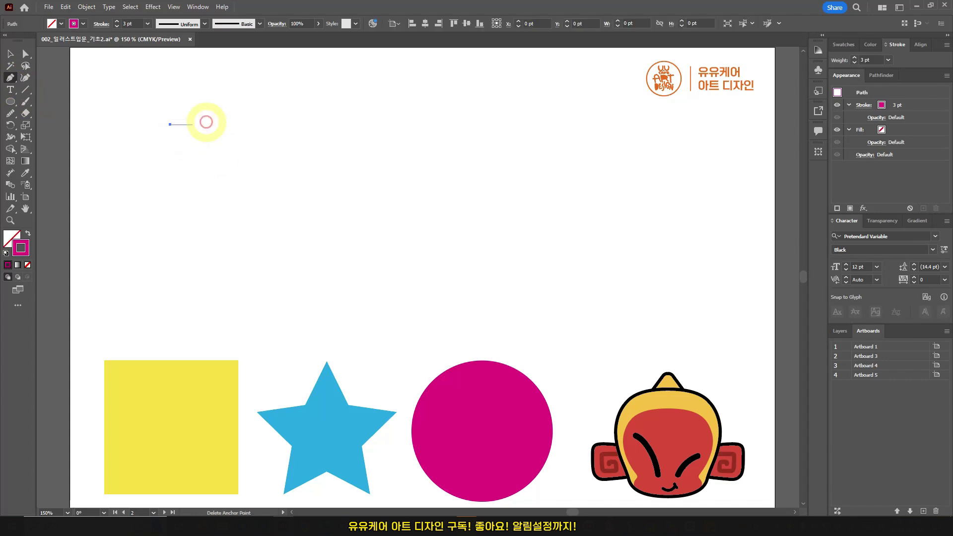
left_click(284, 102)
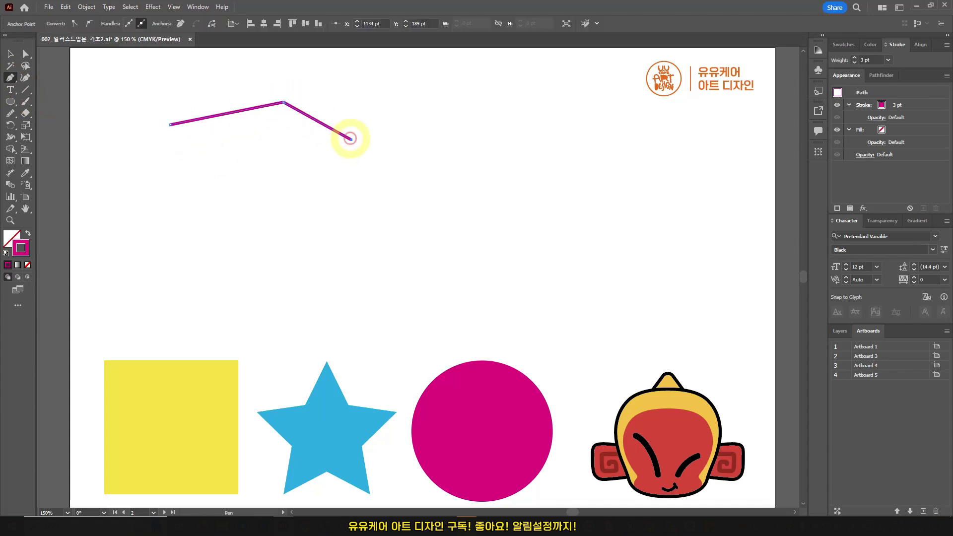
left_click(471, 110)
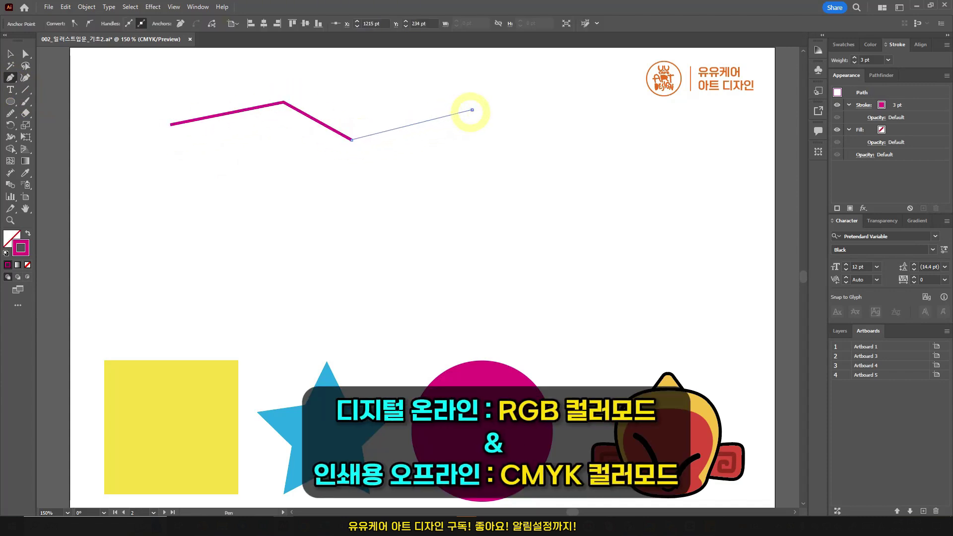
mouse_move(472, 110)
left_mouse_down()
mouse_move(484, 145)
mouse_move(521, 168)
mouse_move(525, 147)
mouse_move(572, 147)
mouse_move(566, 98)
mouse_move(593, 161)
mouse_move(602, 144)
mouse_move(585, 154)
left_mouse_up()
left_click(487, 207)
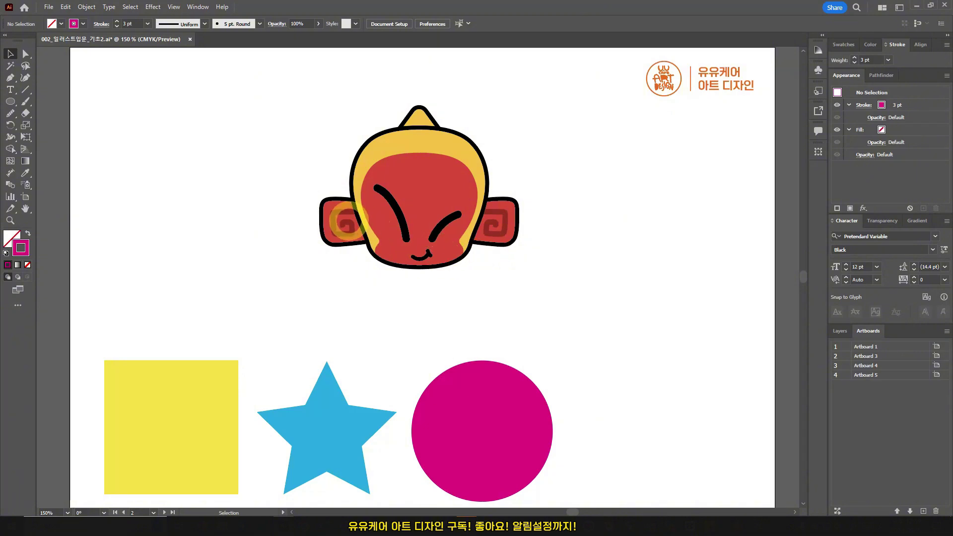
Step: Look up the Eyedropper tool's description, fit Artboard 3 in the window, and practise panning the view around it
left_click(25, 173)
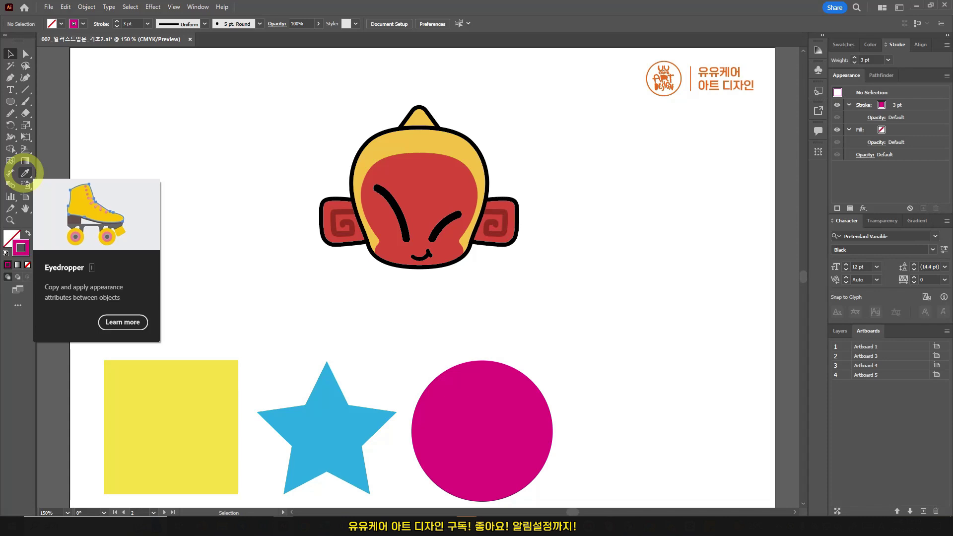
double_click(893, 356)
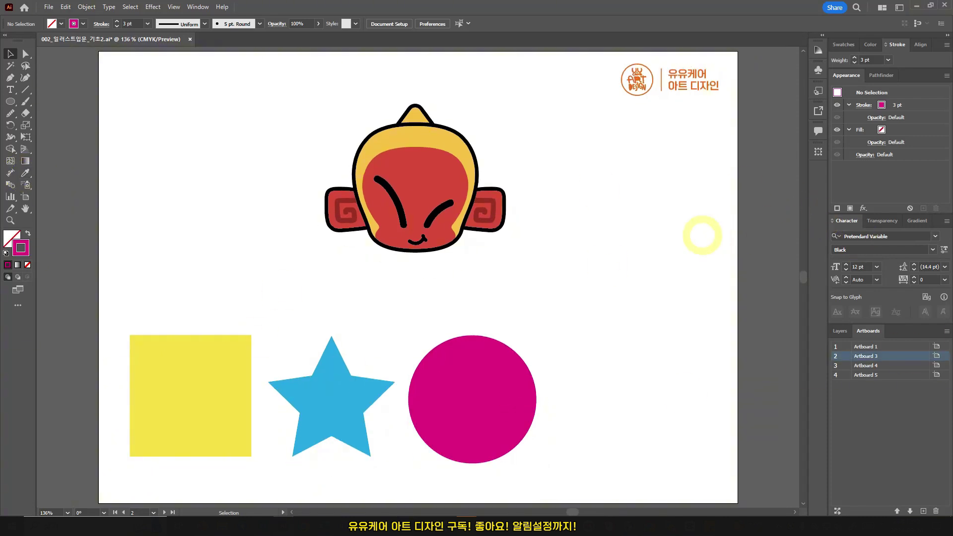
scroll(731, 306, "down", 2)
left_click_drag(675, 291, 634, 317)
scroll(731, 306, "up", 1)
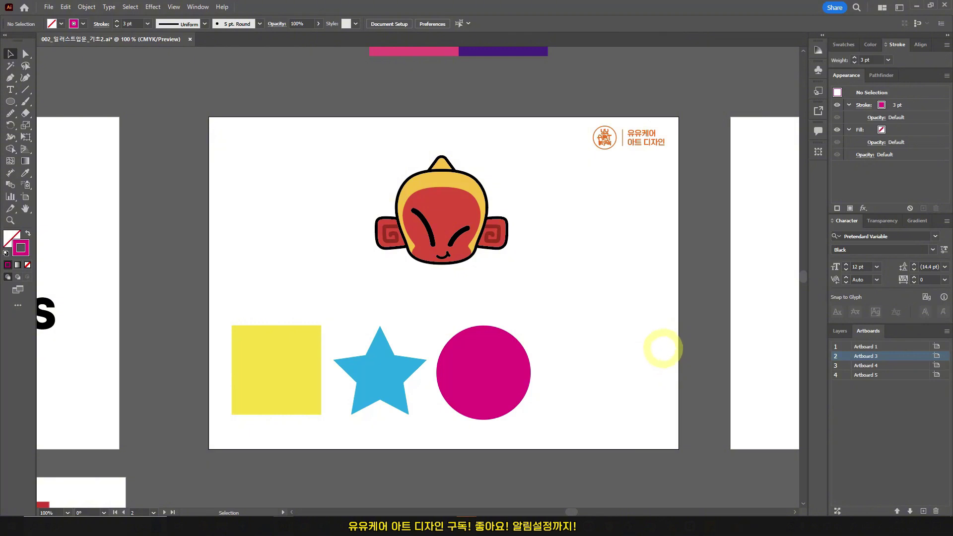
key("space")
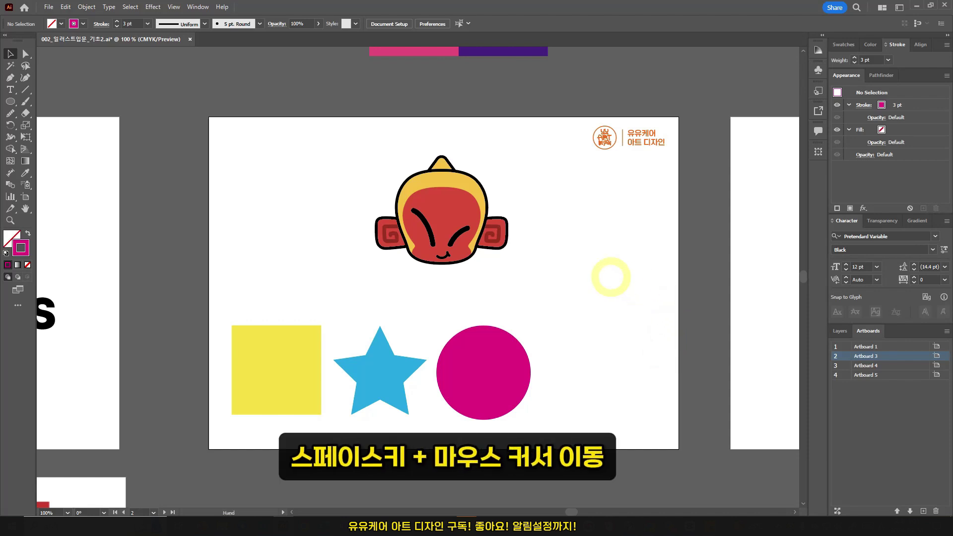
left_click_drag(611, 276, 622, 295)
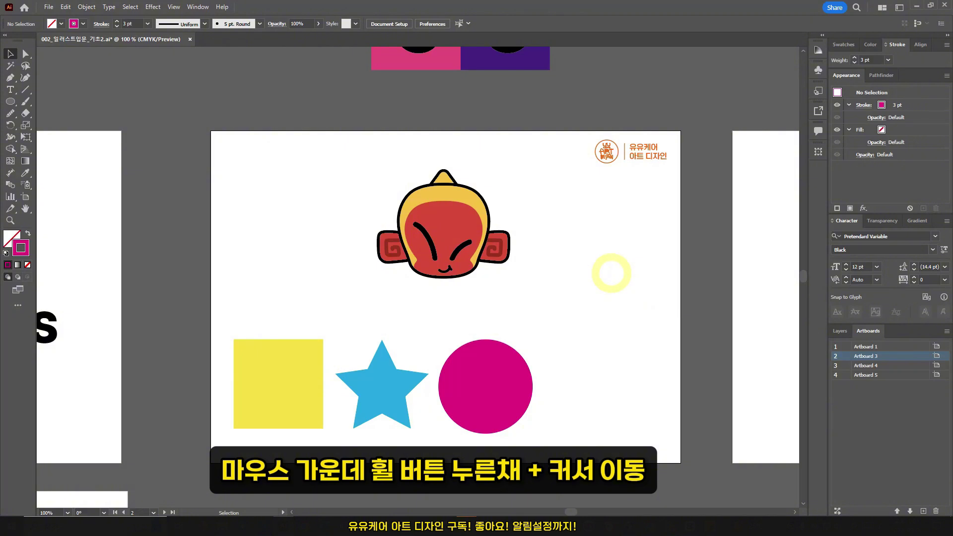
left_click_drag(611, 273, 681, 272)
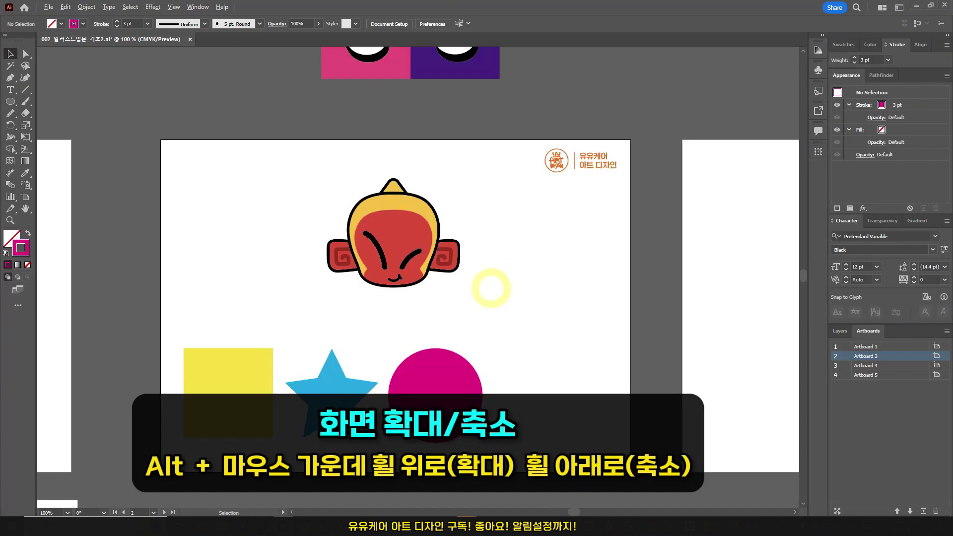
Step: Practise zooming the view in and out around the pointer, from an overview of all artboards to a close view of the character
scroll(491, 288, "up", 1)
scroll(492, 288, "down", 2)
scroll(491, 288, "up", 2)
scroll(491, 288, "down", 3)
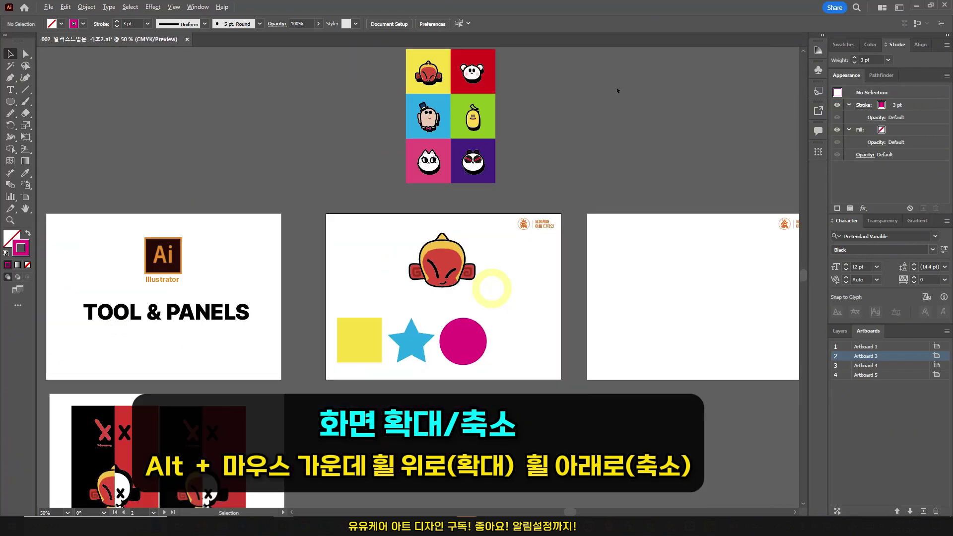
scroll(618, 90, "up", 2)
scroll(618, 91, "down", 3)
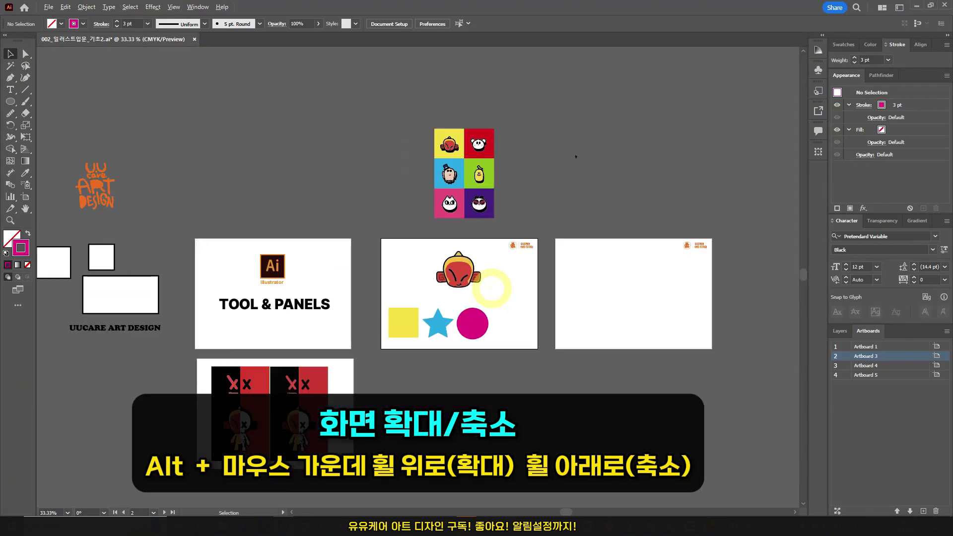
scroll(422, 295, "up", 4)
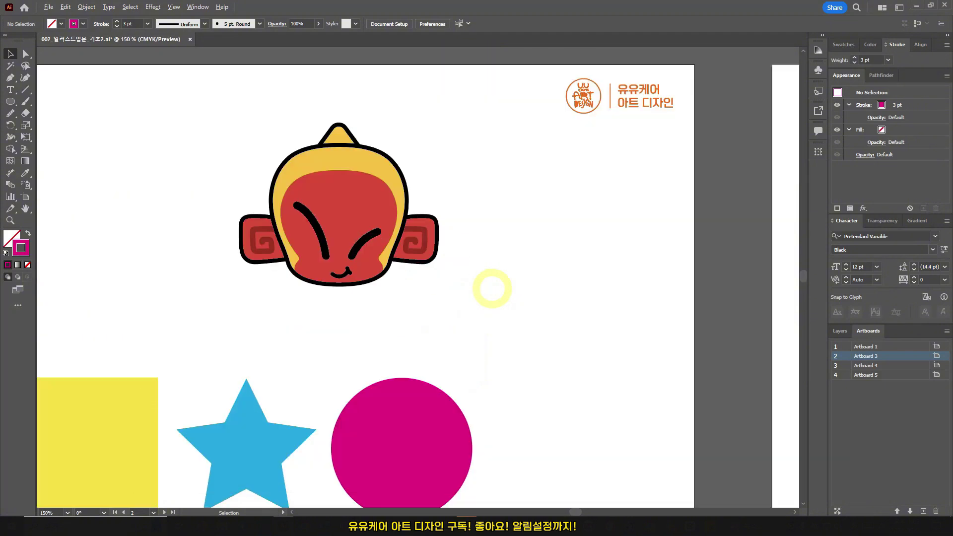
scroll(422, 295, "down", 1)
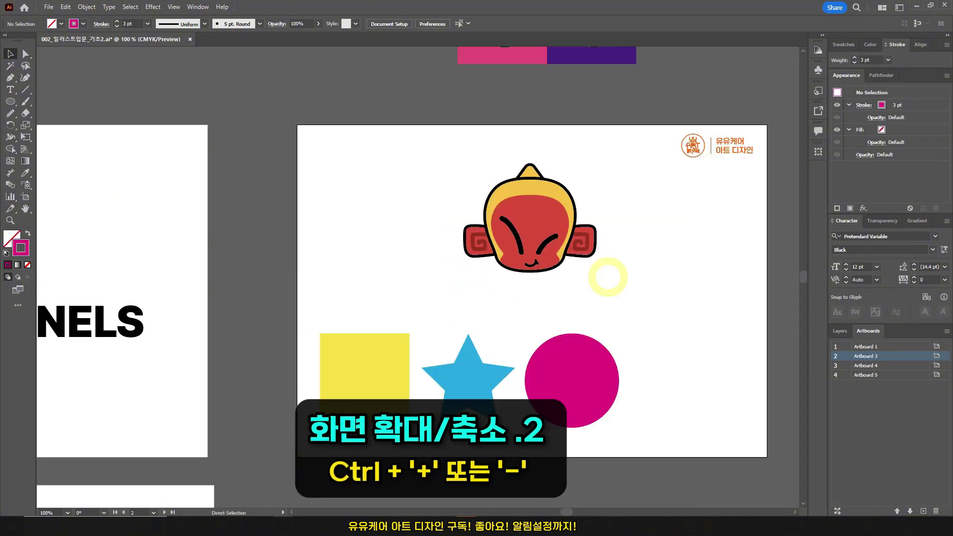
Step: Practise stepping the document zoom in and out, and return to 100% with Artboard 3 centred in view
key("ctrl+minus")
key("ctrl+minus")
key("ctrl+minus")
key("ctrl+plus")
key("ctrl+plus")
key("ctrl+plus")
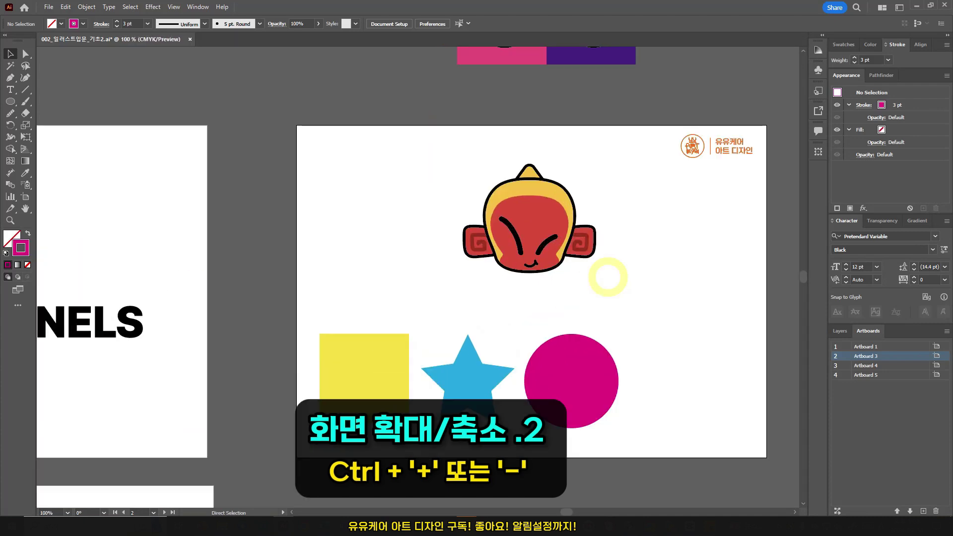
key("ctrl+plus")
key("ctrl+plus")
key("ctrl+minus")
key("ctrl+minus")
key("ctrl+minus")
key("ctrl+minus")
key("ctrl+plus")
key("ctrl+plus")
key("ctrl+plus")
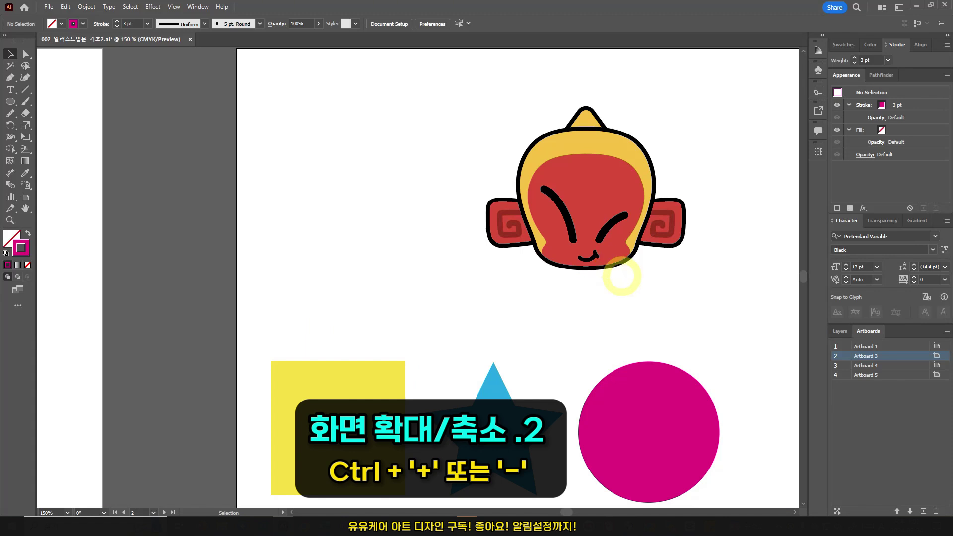
key("ctrl+minus")
key("ctrl+minus")
scroll(461, 272, "up", 1)
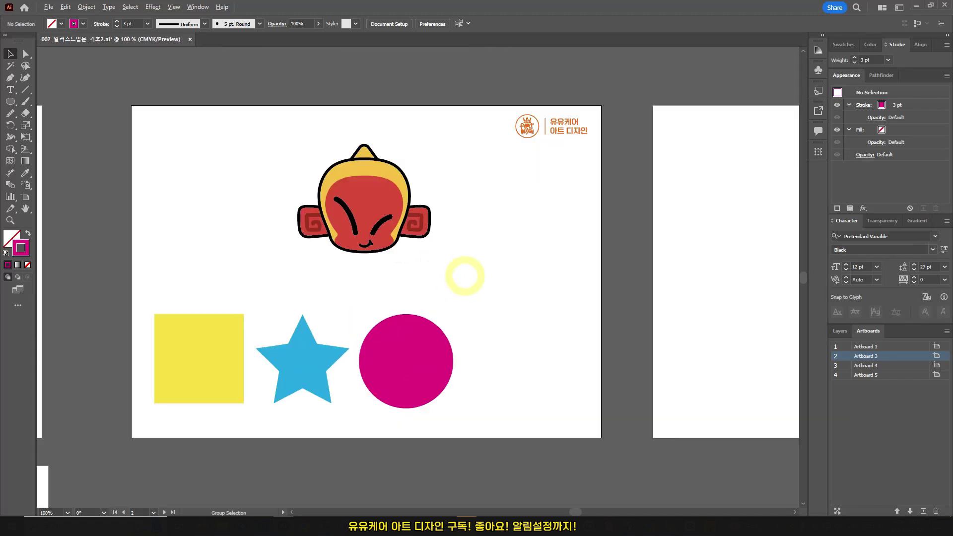
left_click_drag(435, 299, 530, 290)
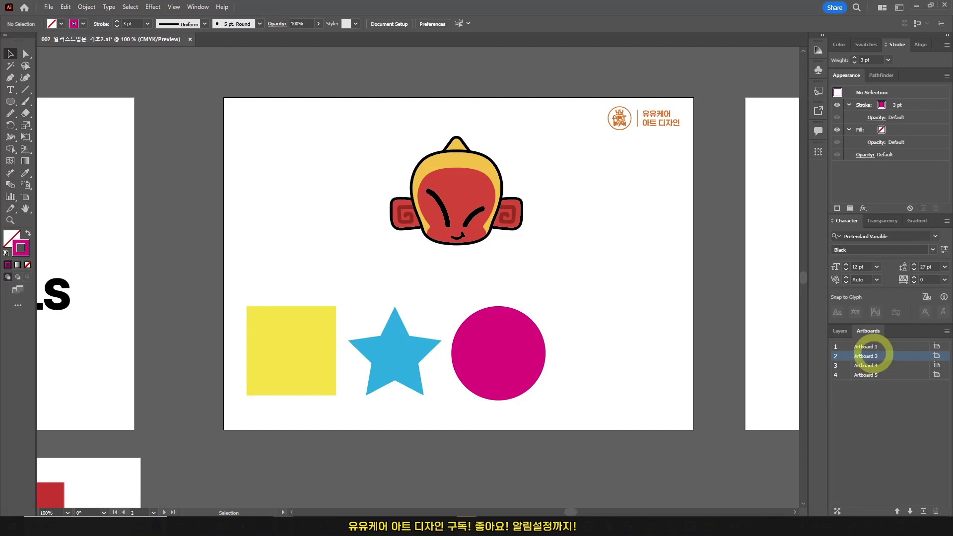
Step: Show the Color panel and check where it is listed among the available windows
left_click(841, 44)
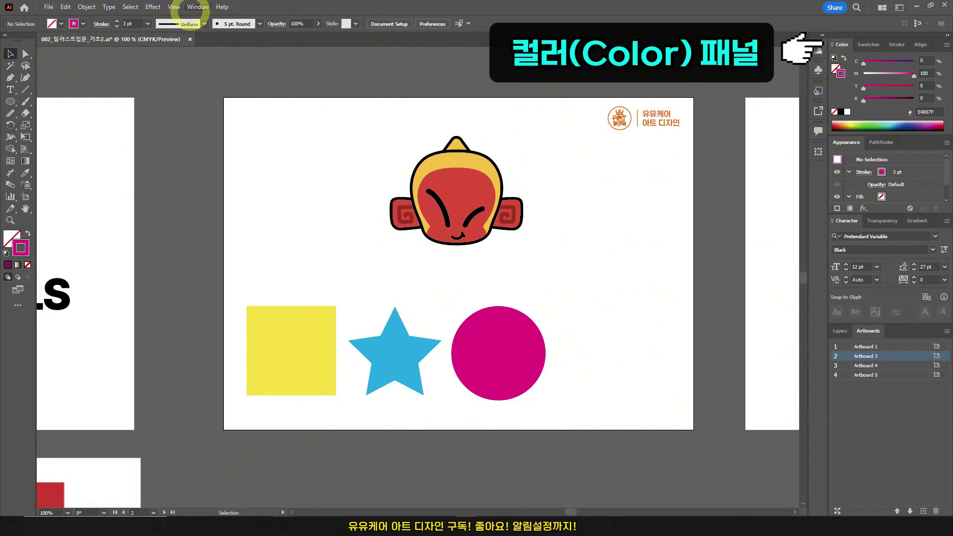
left_click(197, 7)
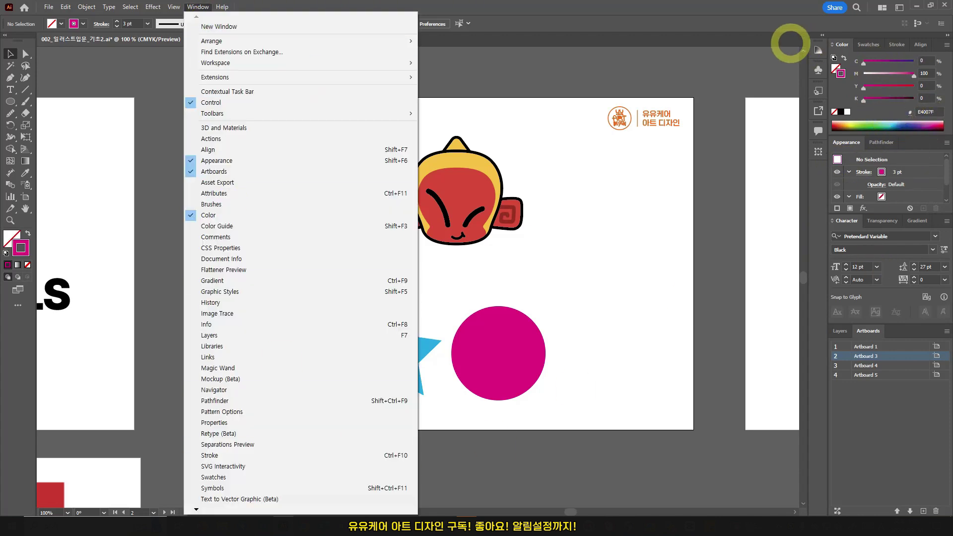
left_click(786, 43)
Step: Move the magenta circle beside the character and mix a grey-green fill for it with C 65, M 46 and Y 44
left_click(548, 364)
left_click_drag(548, 365, 648, 231)
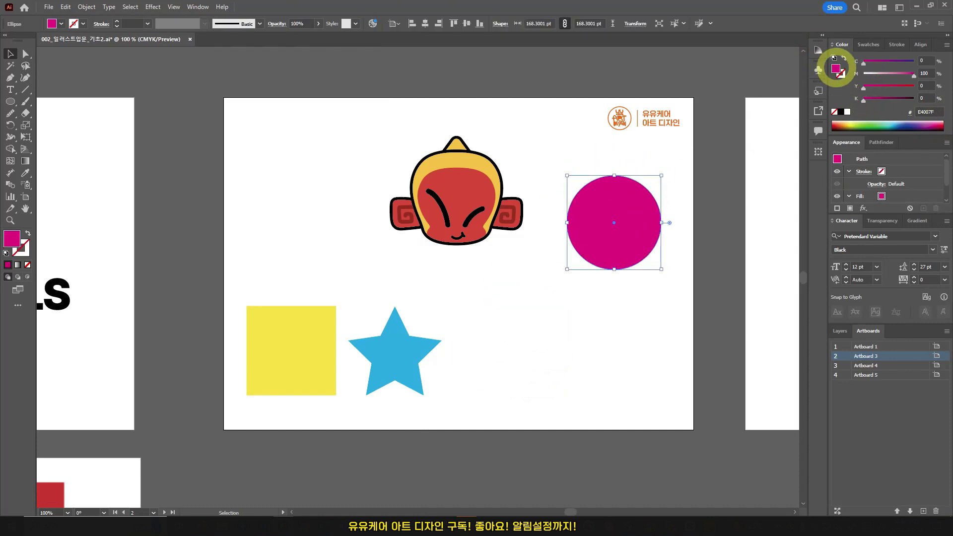
mouse_move(887, 76)
left_mouse_down()
mouse_move(904, 74)
mouse_move(887, 74)
mouse_move(888, 64)
mouse_move(907, 60)
mouse_move(896, 61)
left_mouse_up()
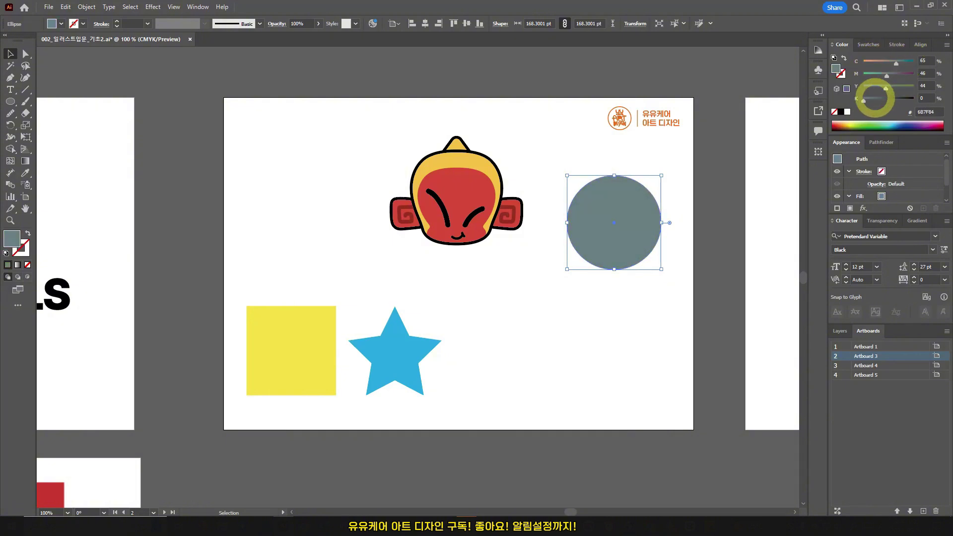
left_click_drag(874, 98, 894, 99)
Step: Sample several fill colors for the circle from the color spectrum, including green, violet and dark teal, and adjust the last one's CMYK values
left_click(850, 127)
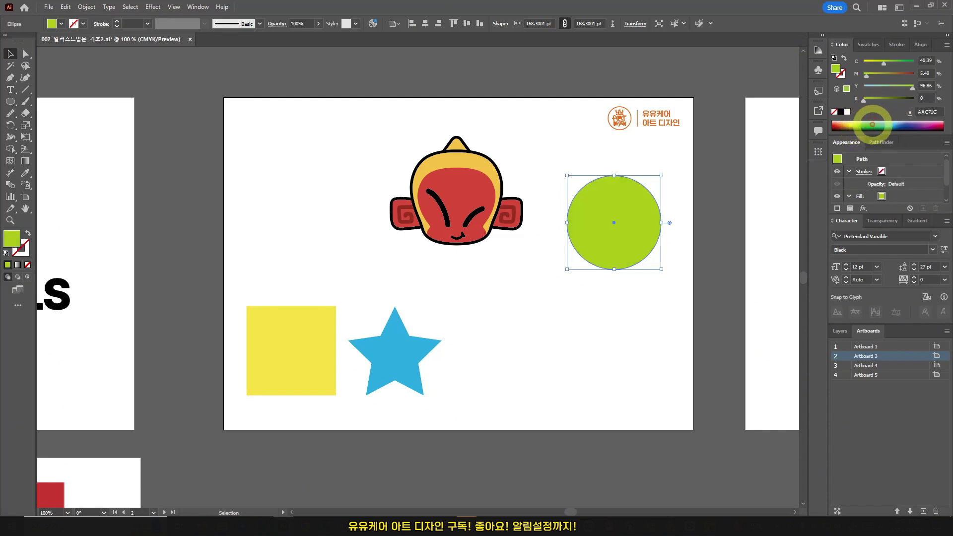
left_click(874, 125)
left_click(913, 125)
left_click(928, 125)
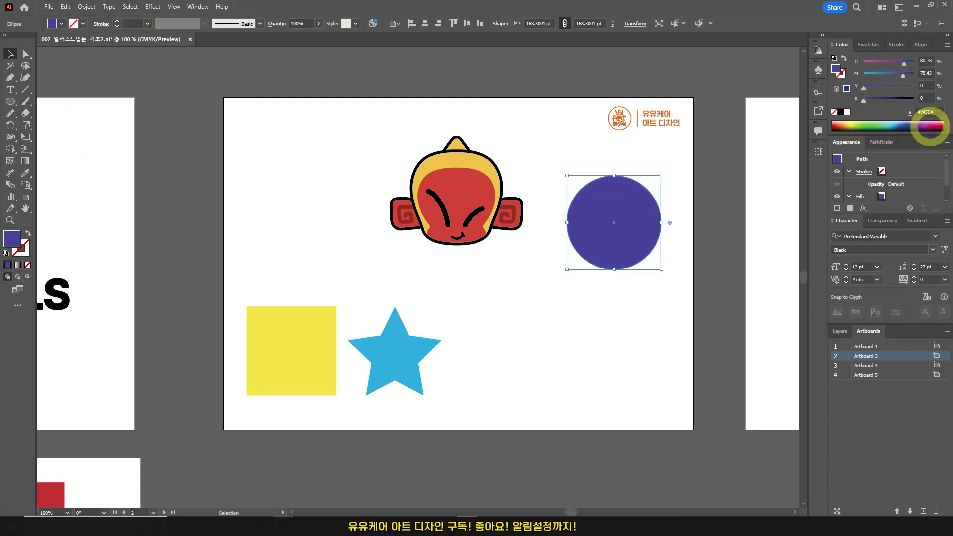
left_click(936, 125)
left_click(883, 128)
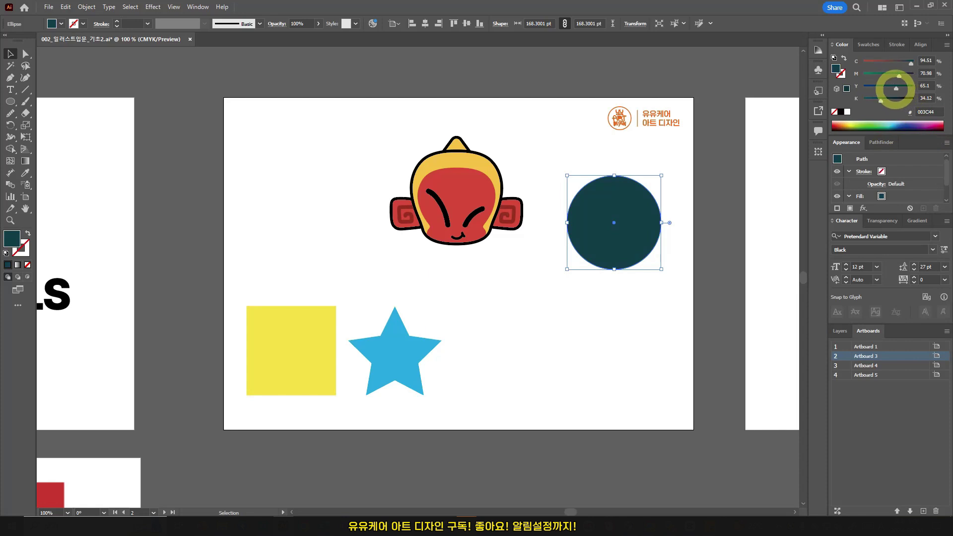
left_click_drag(895, 88, 886, 61)
mouse_move(881, 100)
left_mouse_down()
mouse_move(898, 101)
mouse_move(870, 99)
left_mouse_up()
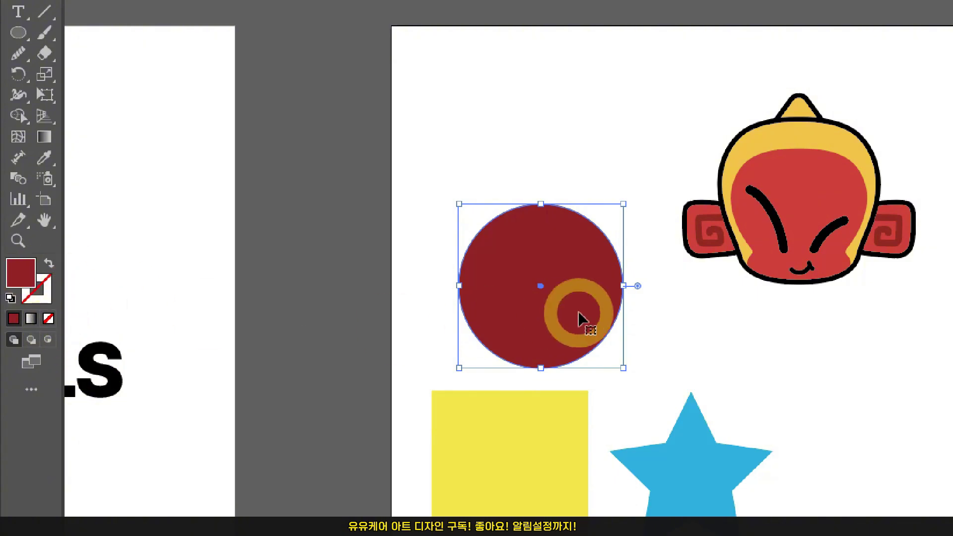
Step: Practise making the dark red circle's fill and stroke active in turn, and open the Color Picker for its stroke
left_click_drag(586, 311, 573, 295)
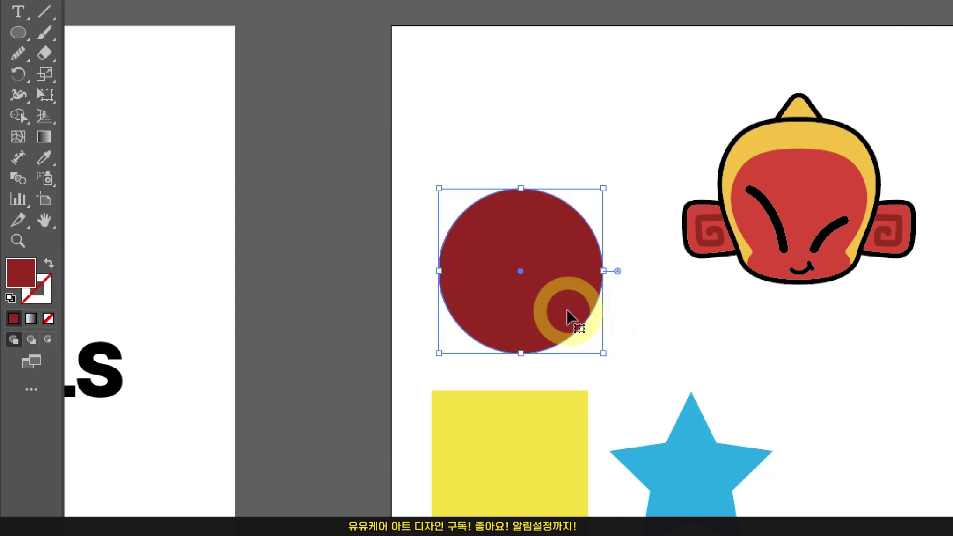
left_click(20, 270)
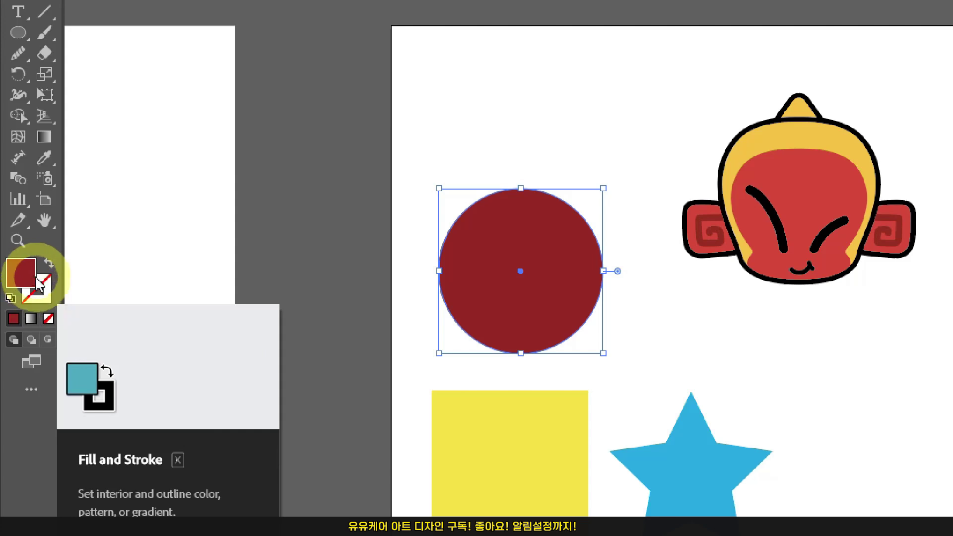
left_click(19, 275)
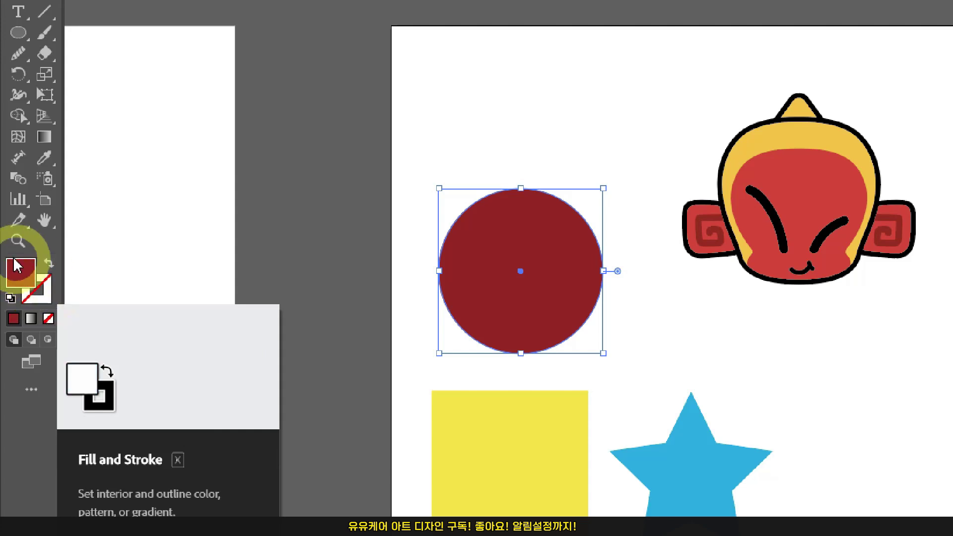
left_click(45, 298)
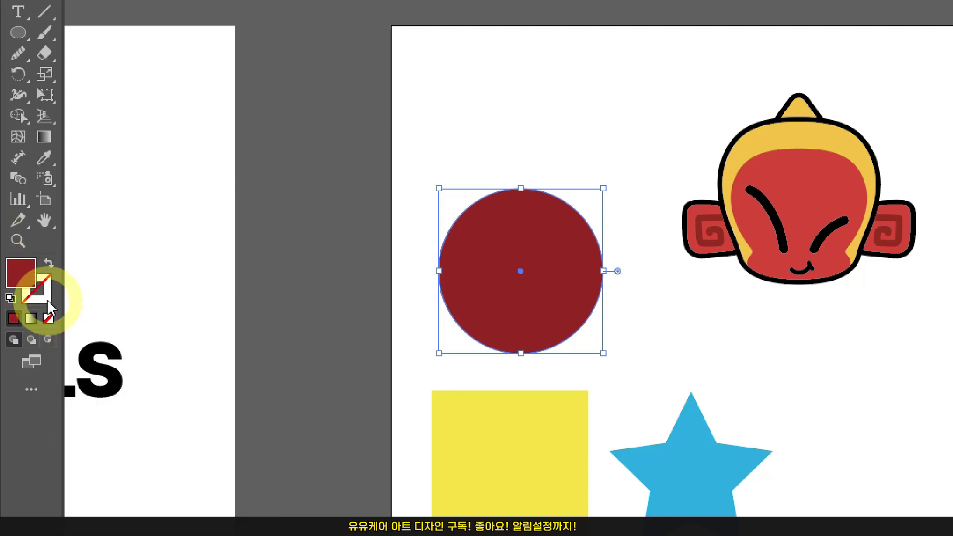
left_click(47, 302)
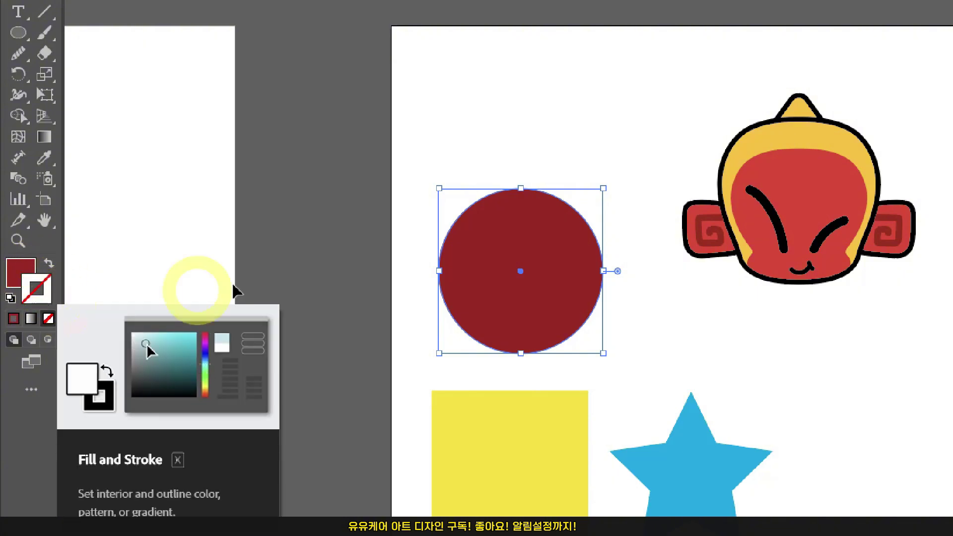
left_click_drag(594, 312, 512, 311)
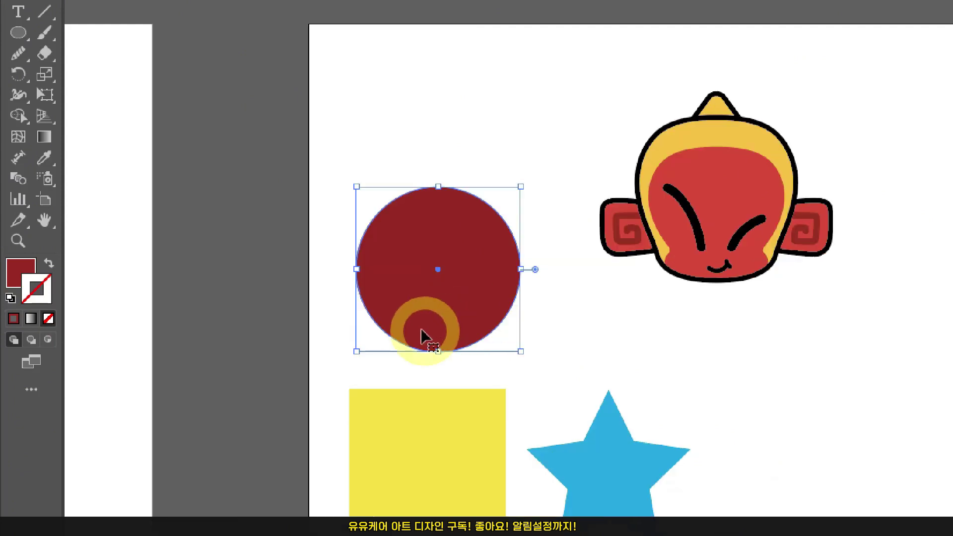
double_click(38, 298)
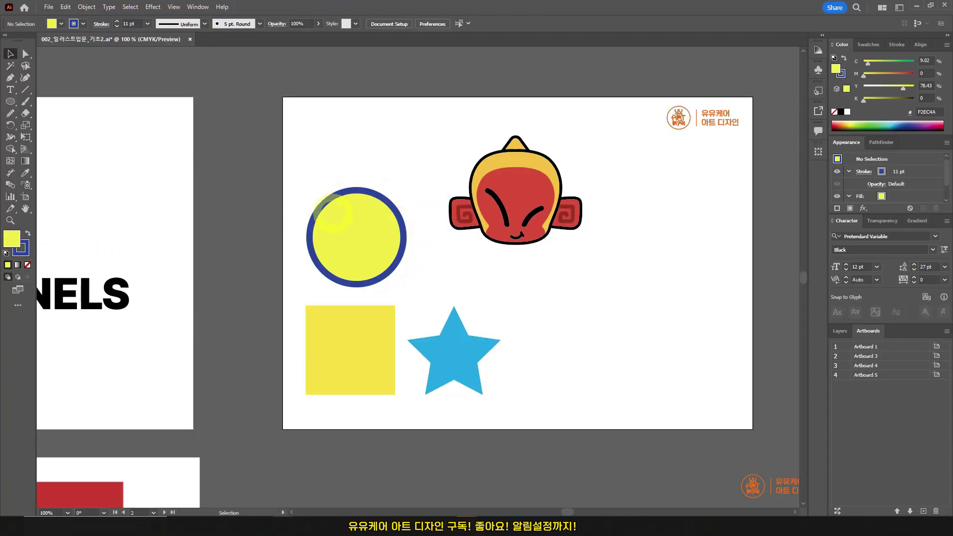
Step: Recolor the yellow circle's stroke from the color spectrum and lower its Y value to 14% for a cyan-blue outline
left_click(332, 214)
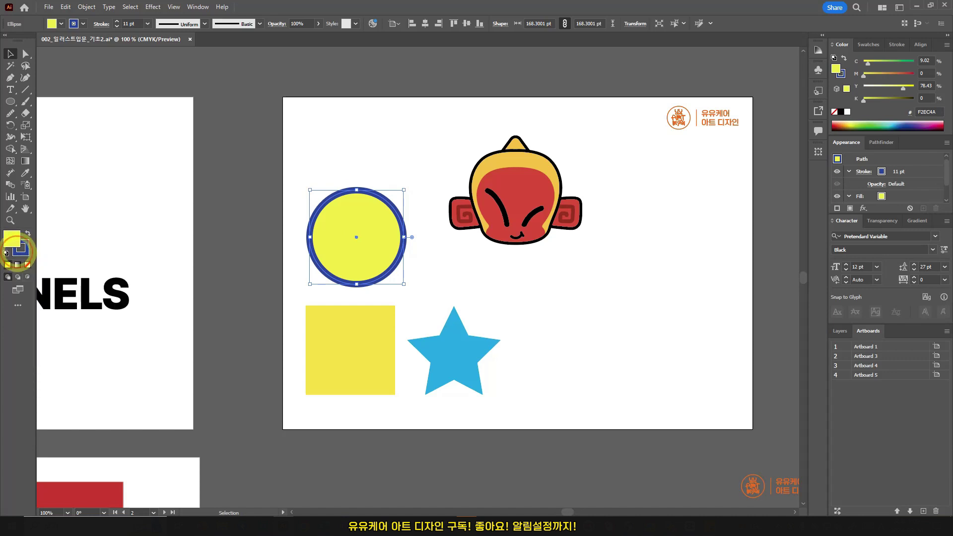
left_click(21, 248)
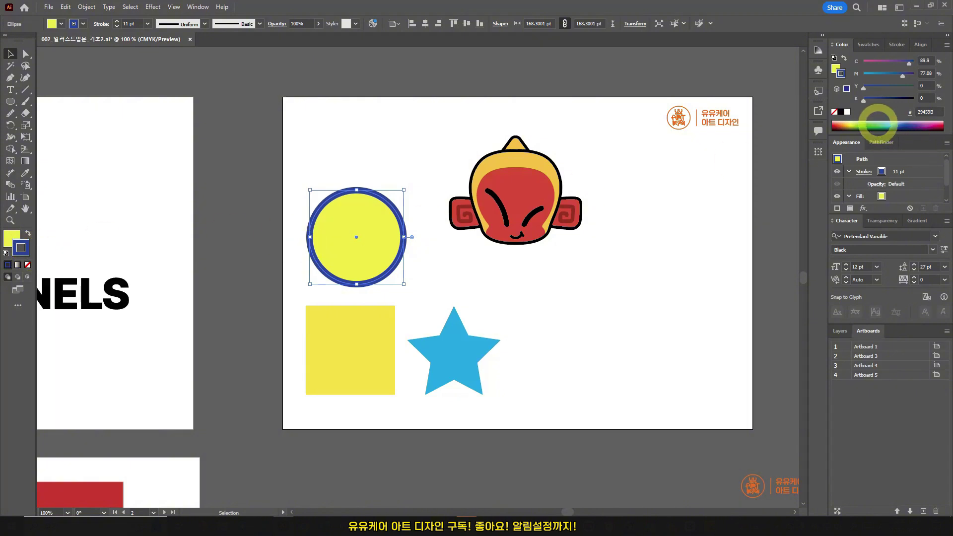
left_click(877, 124)
left_click(916, 125)
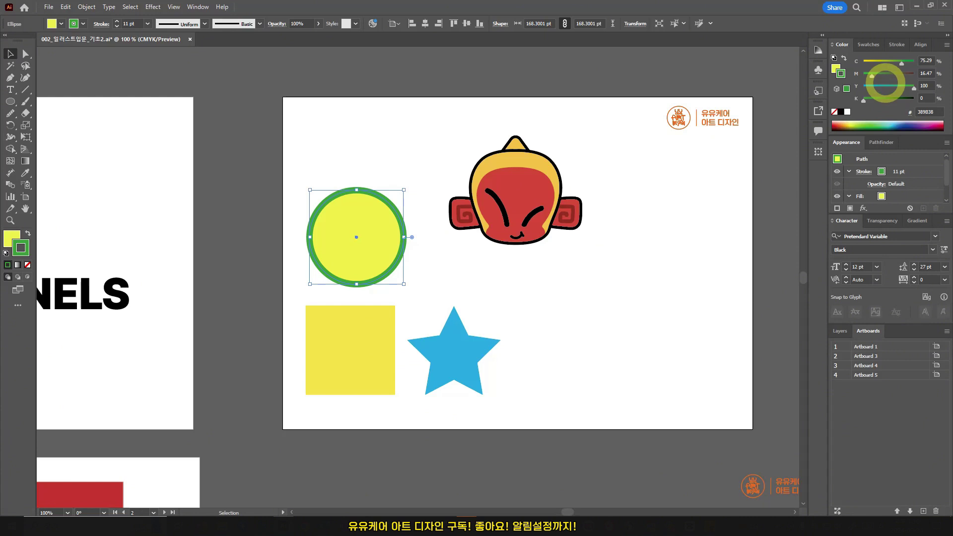
mouse_move(886, 88)
left_mouse_down()
mouse_move(897, 88)
mouse_move(870, 88)
left_mouse_up()
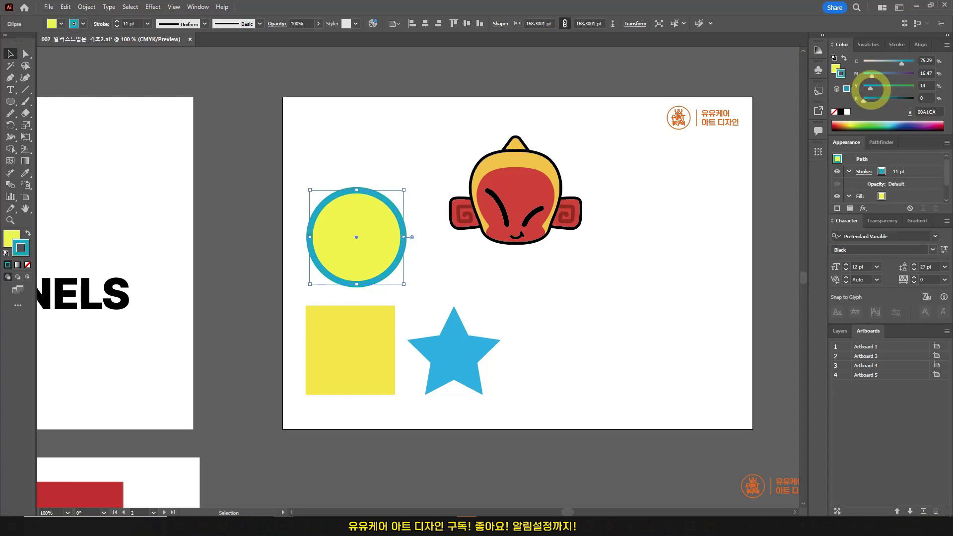
Step: Change the circle's fill to green with C 77 and M 38, and set the default fill's M value to 35 with nothing selected
left_click(13, 235)
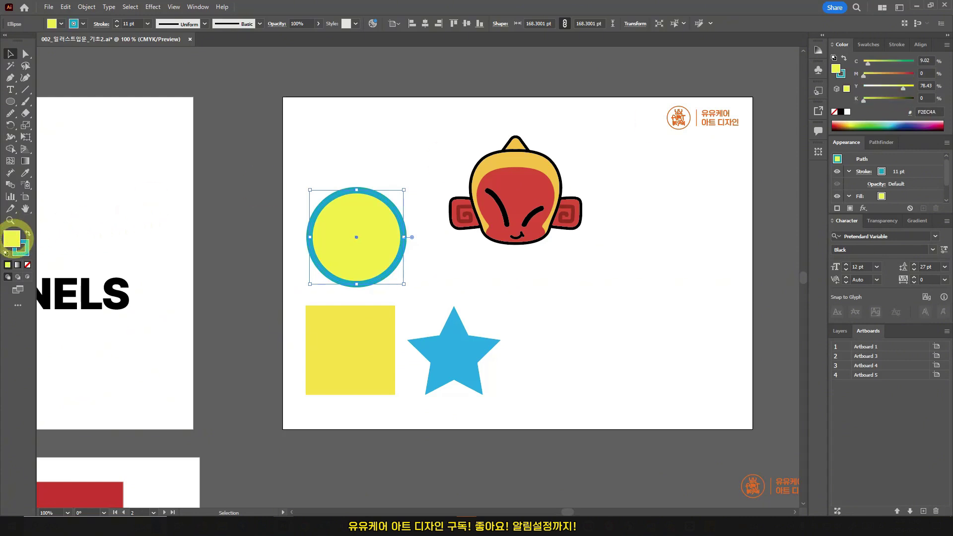
left_click(898, 77)
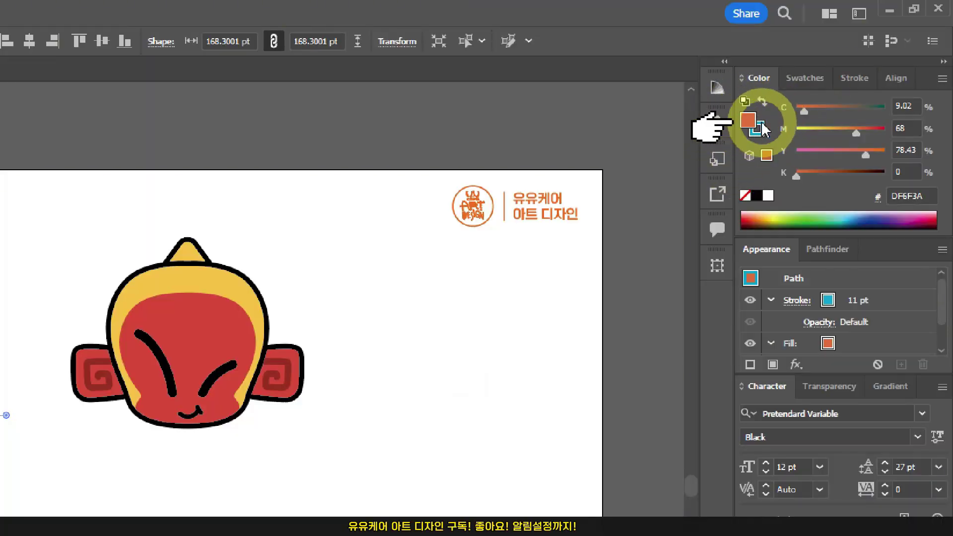
left_click_drag(839, 128, 865, 112)
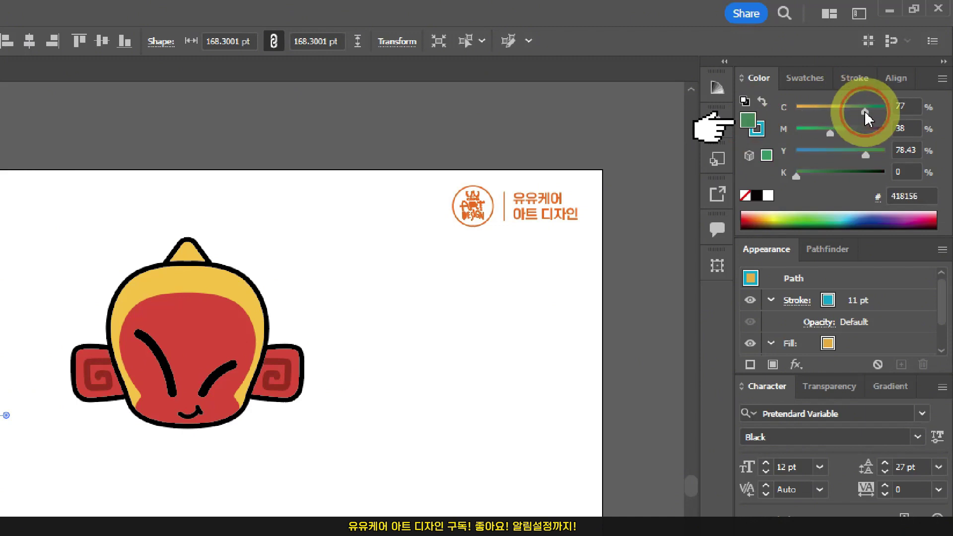
left_click(568, 283)
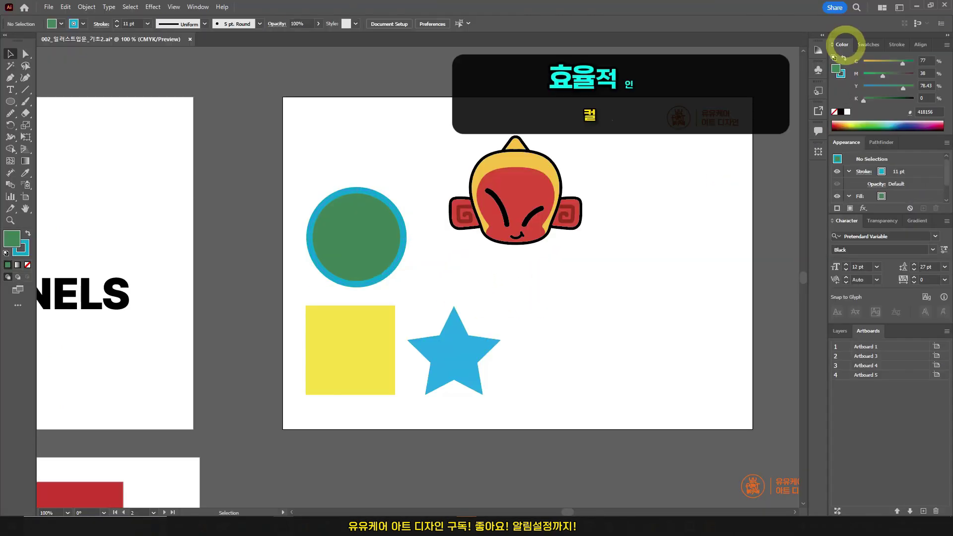
mouse_move(882, 75)
left_mouse_down()
mouse_move(898, 78)
mouse_move(879, 74)
left_mouse_up()
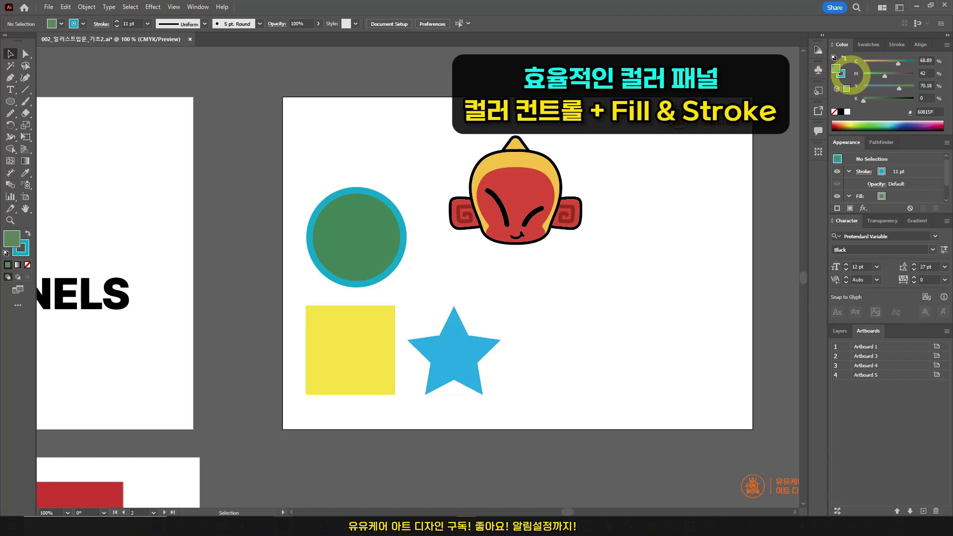
left_click_drag(885, 76, 881, 75)
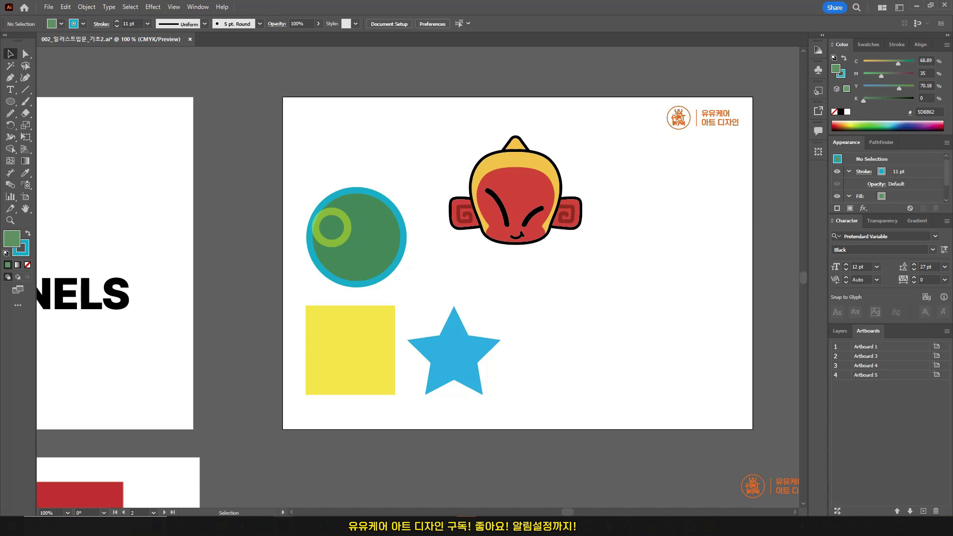
Step: Change the circle's fill from green to bright yellow, keeping the cyan-blue stroke, and reselect the circle
left_click(332, 228)
left_click(20, 246)
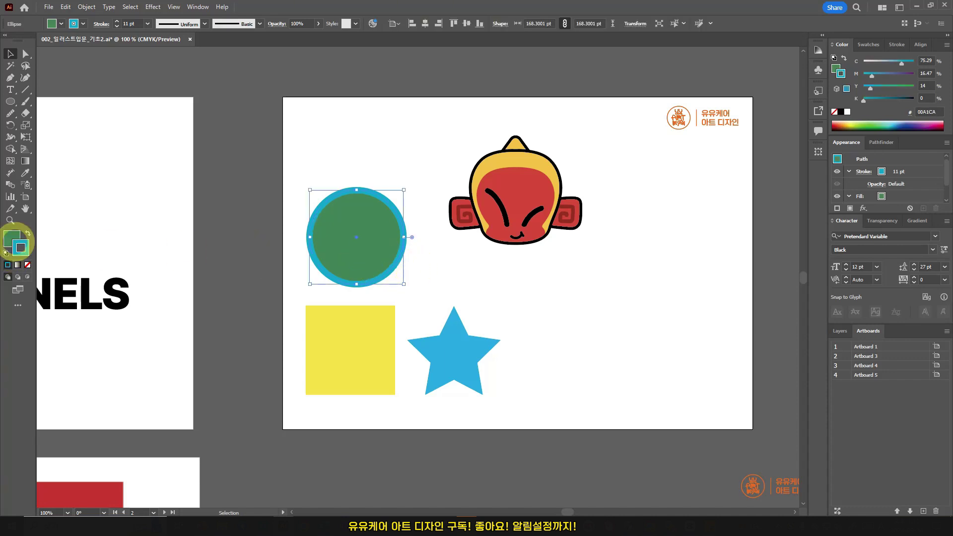
left_click(19, 238)
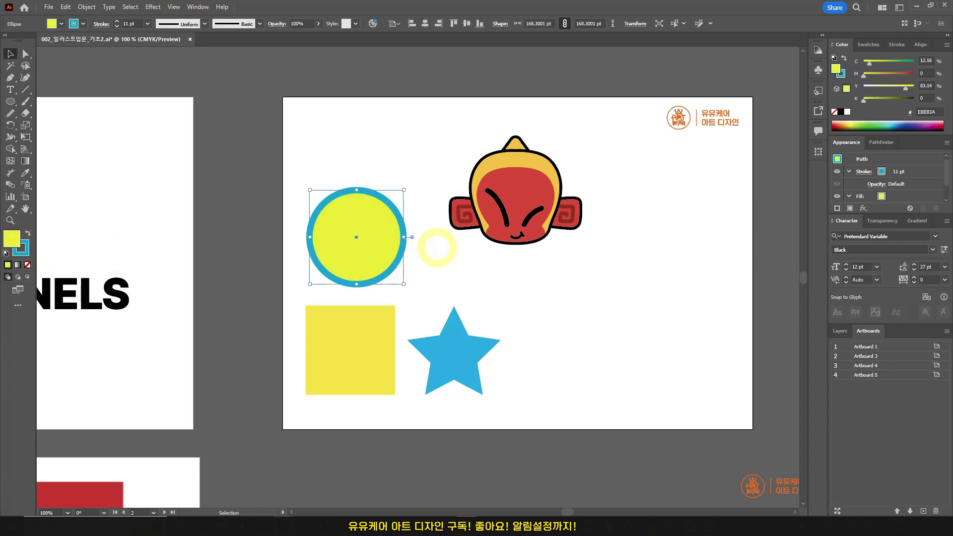
left_click(436, 248)
left_click(366, 284)
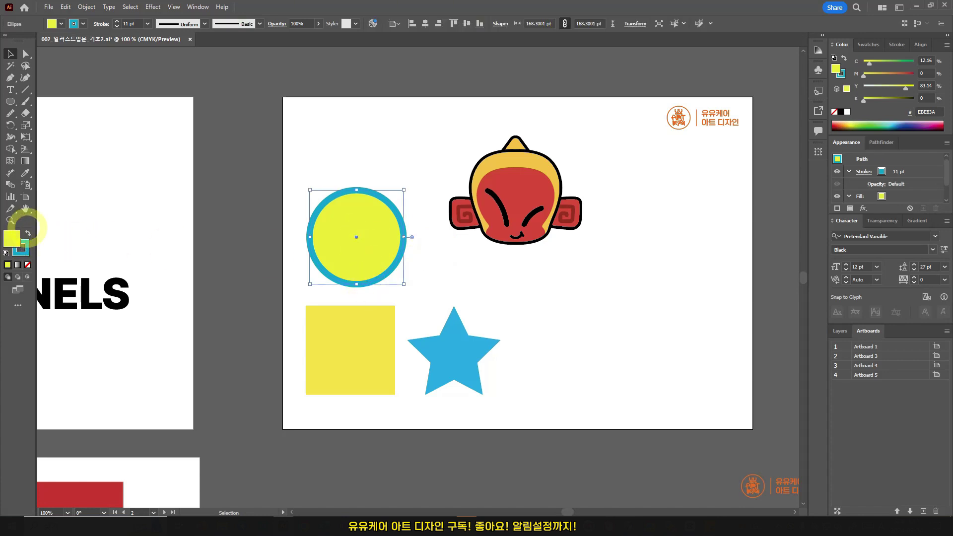
Step: Try setting the circle's stroke to None, undo that change, and make the fill active again
left_click(27, 232)
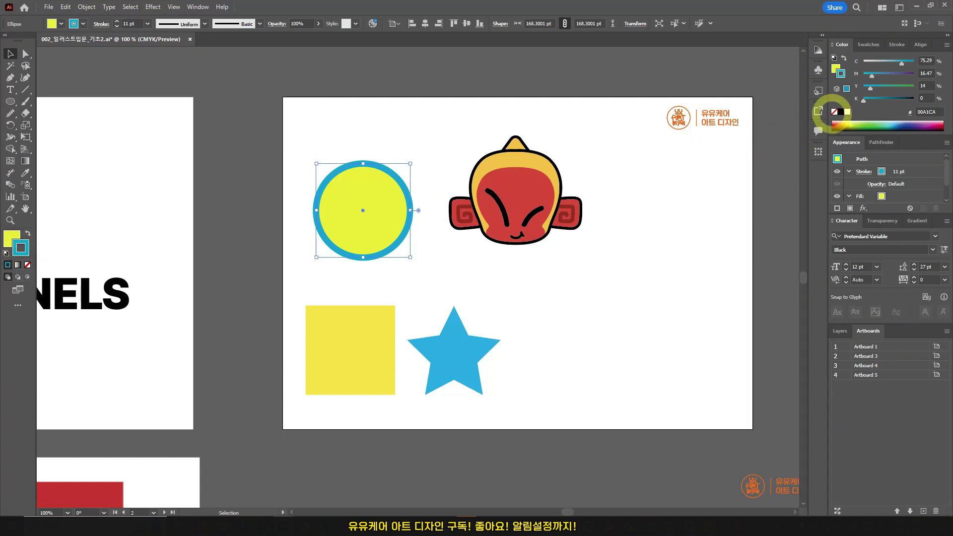
left_click(834, 111)
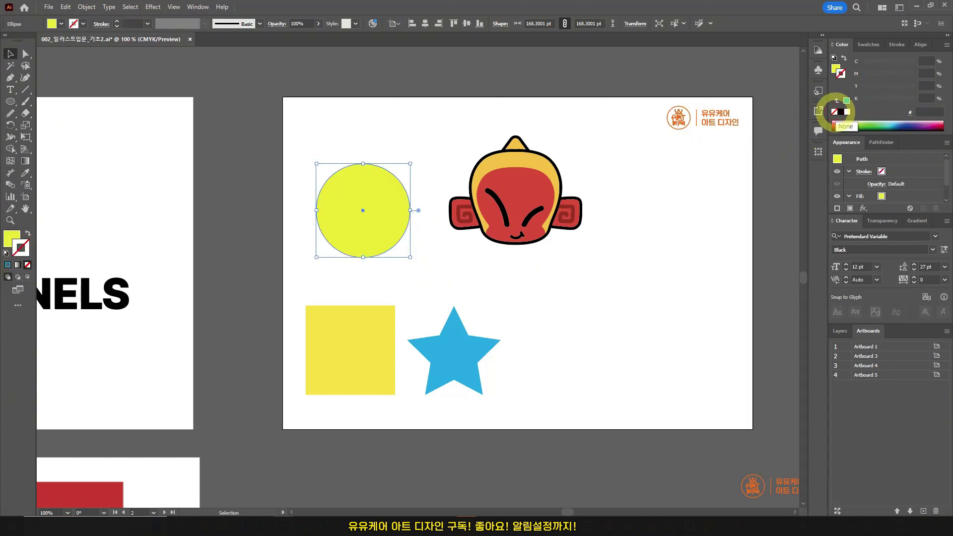
key("ctrl+z")
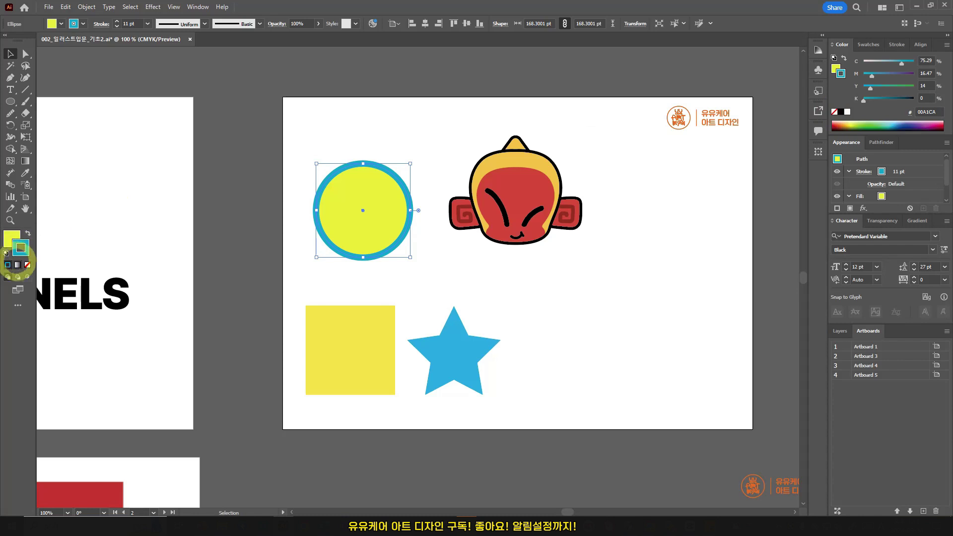
left_click(11, 237)
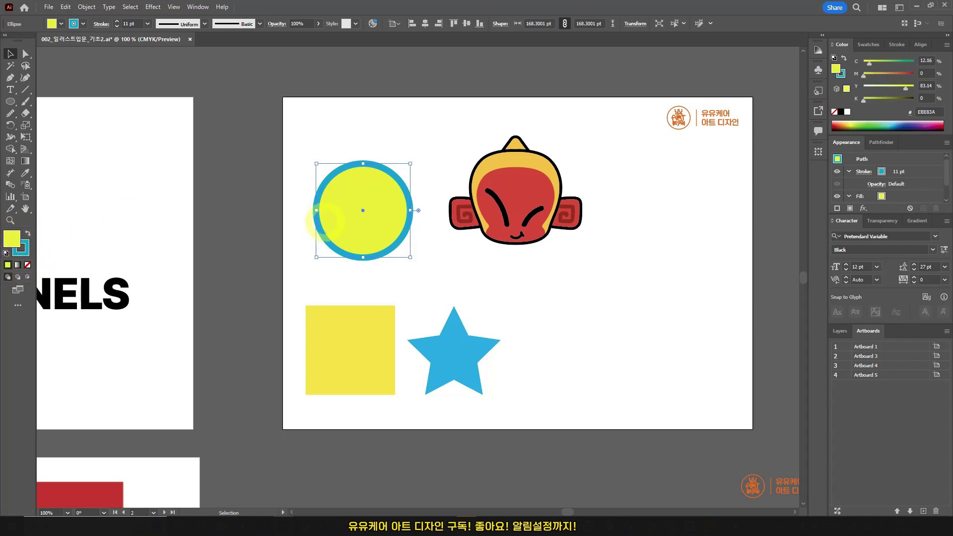
Step: Show the Align panel and check where it is listed among the available windows
key("a")
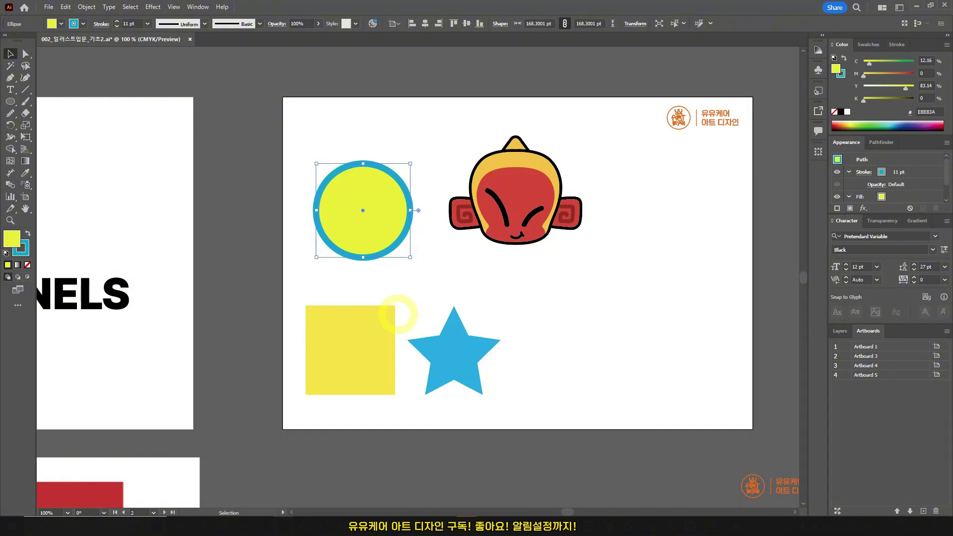
key("shift+F7")
left_click(198, 8)
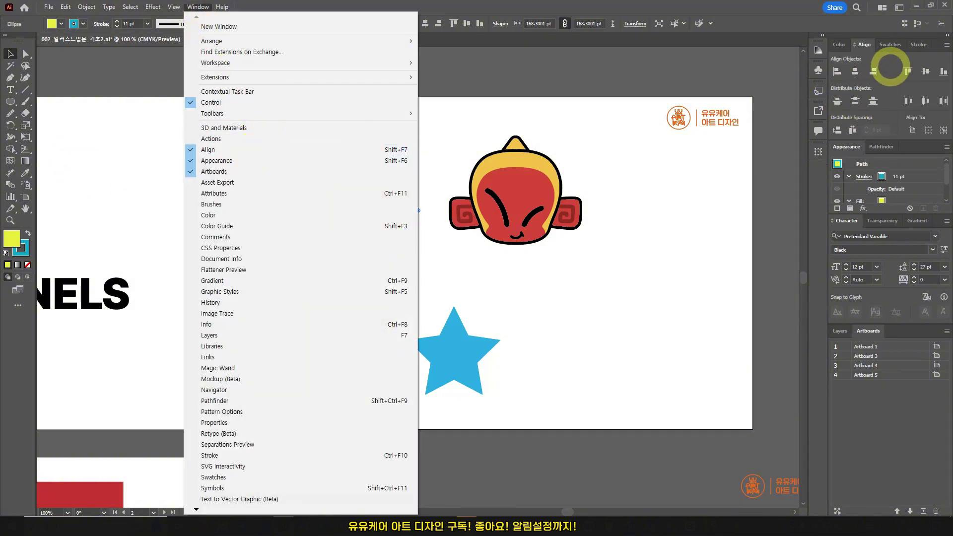
left_click(725, 73)
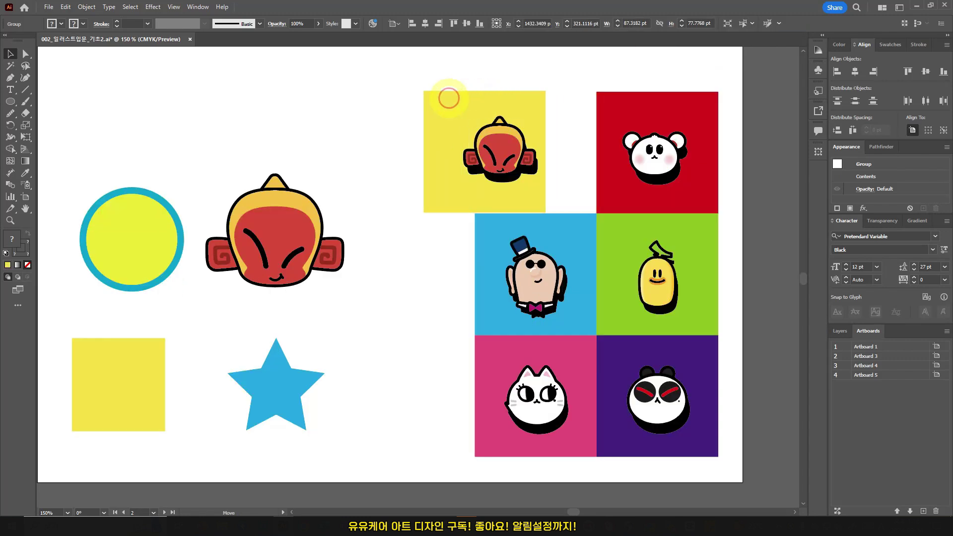
Step: Move the yellow tile's square, select it with its small monkey head, and center the two horizontally and vertically
left_click(447, 95)
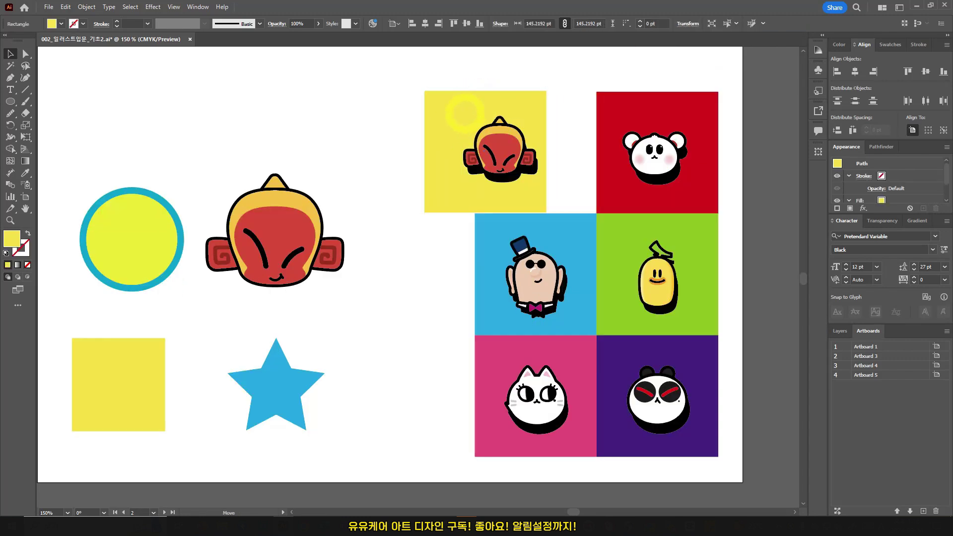
left_click_drag(447, 96, 497, 93)
left_click_drag(392, 103, 524, 165)
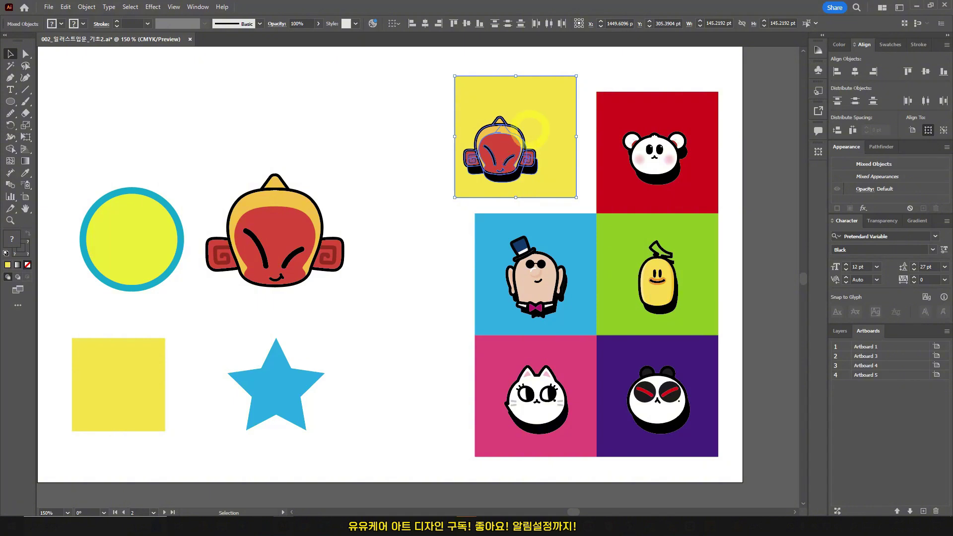
left_click(855, 71)
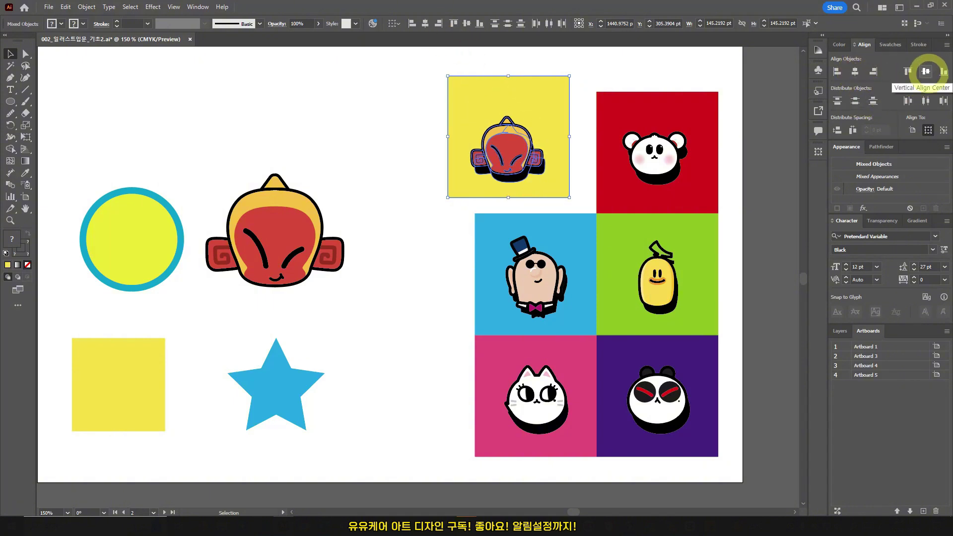
left_click(926, 71)
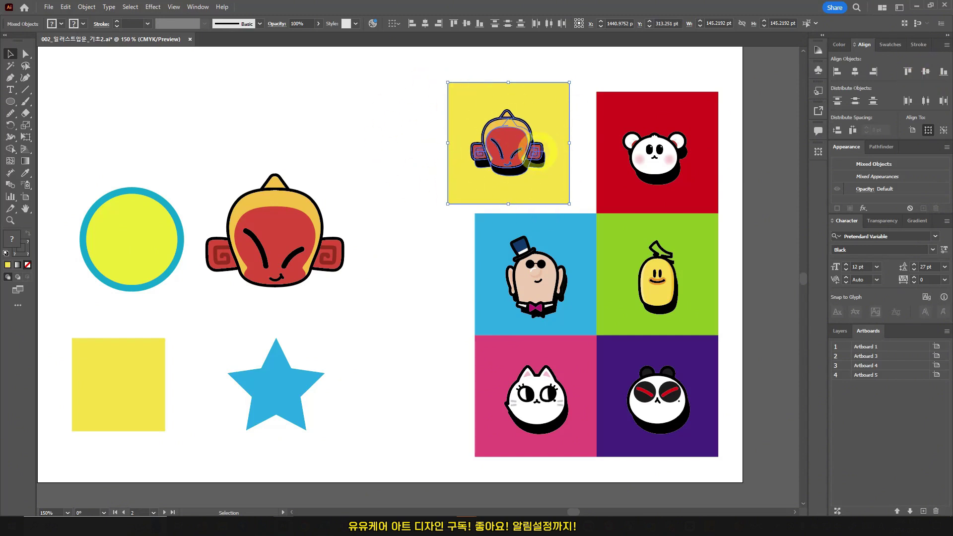
Step: Reposition the yellow monkey tile and the blue tile, and apply center alignment to the selected objects
mouse_move(521, 136)
left_mouse_down()
mouse_move(558, 145)
mouse_move(519, 130)
mouse_move(522, 141)
left_mouse_up()
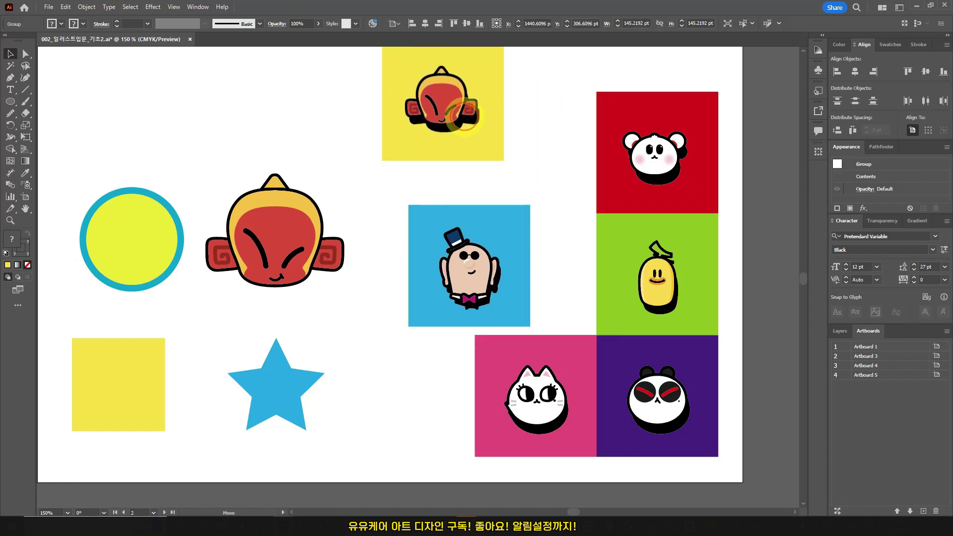
left_click_drag(451, 107, 478, 139)
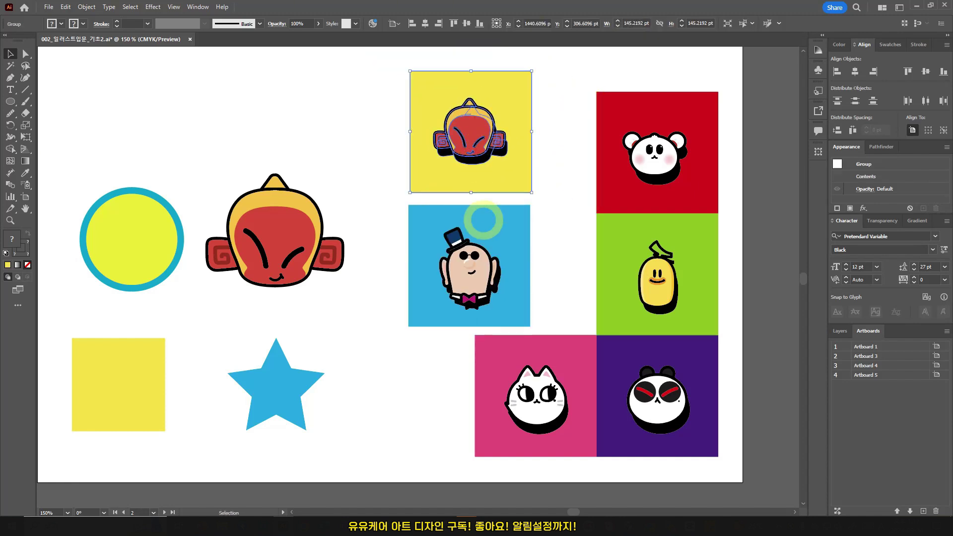
left_click_drag(471, 246, 494, 254)
left_click_drag(466, 166, 483, 151)
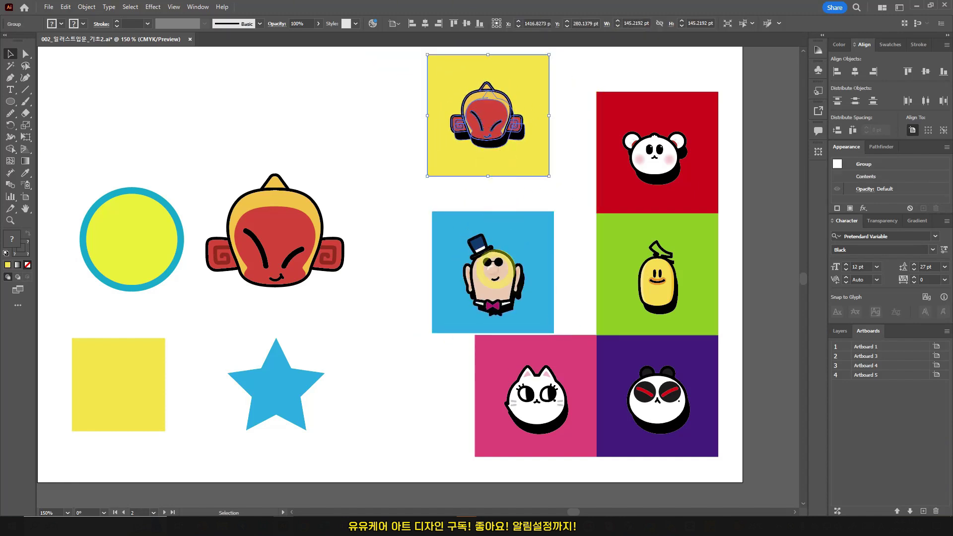
left_click_drag(496, 272, 427, 251)
left_click_drag(563, 278, 433, 105)
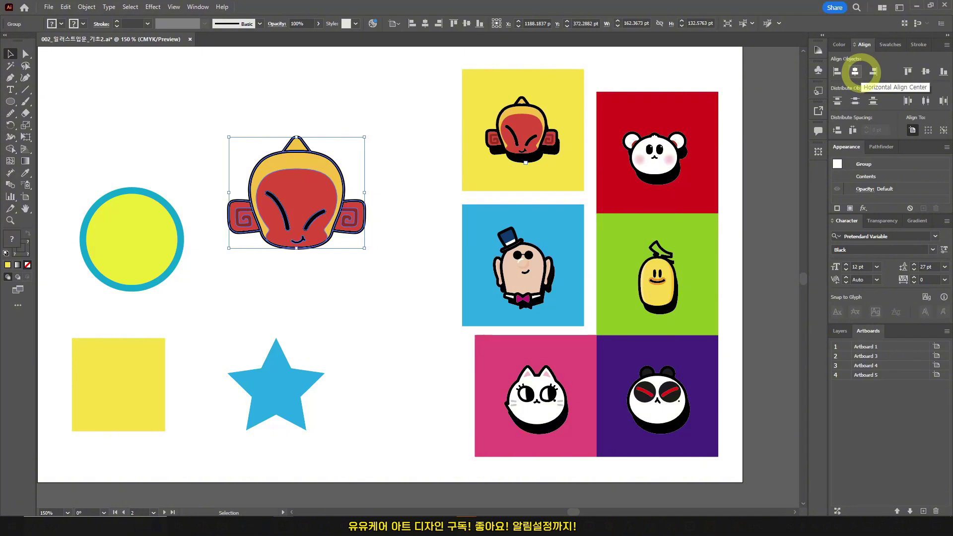
left_click(926, 71)
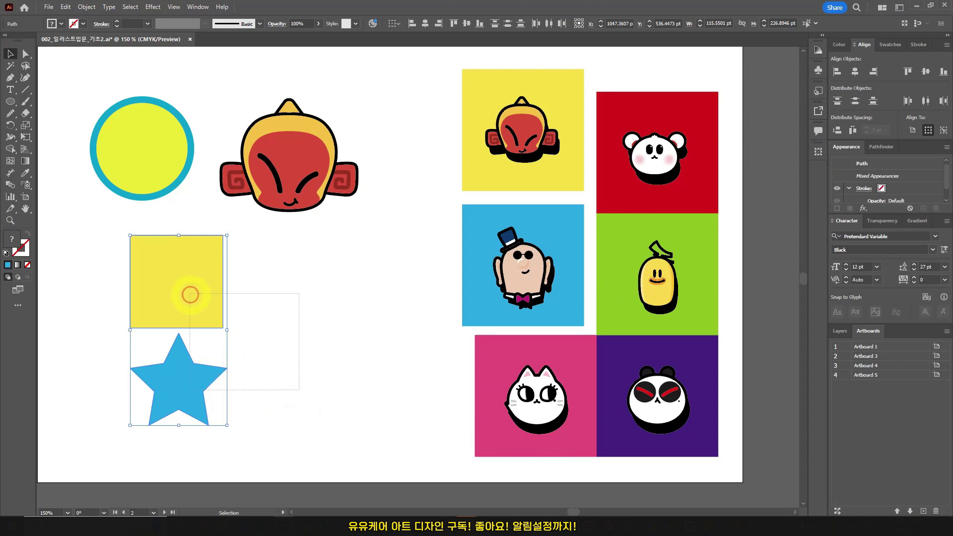
Step: Move the large yellow square and blue star together, and set Align To to Artboard
left_click_drag(187, 287, 183, 300)
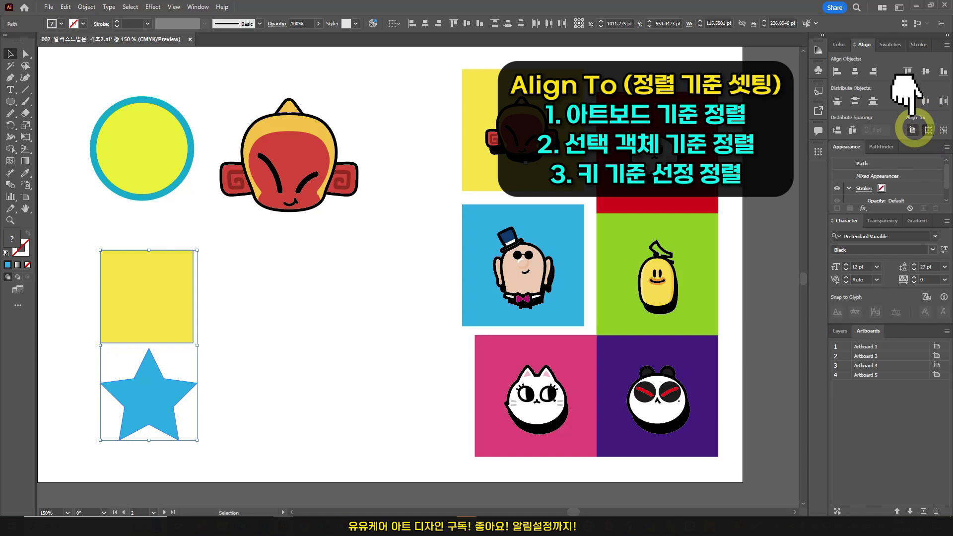
key("ctrl+minus")
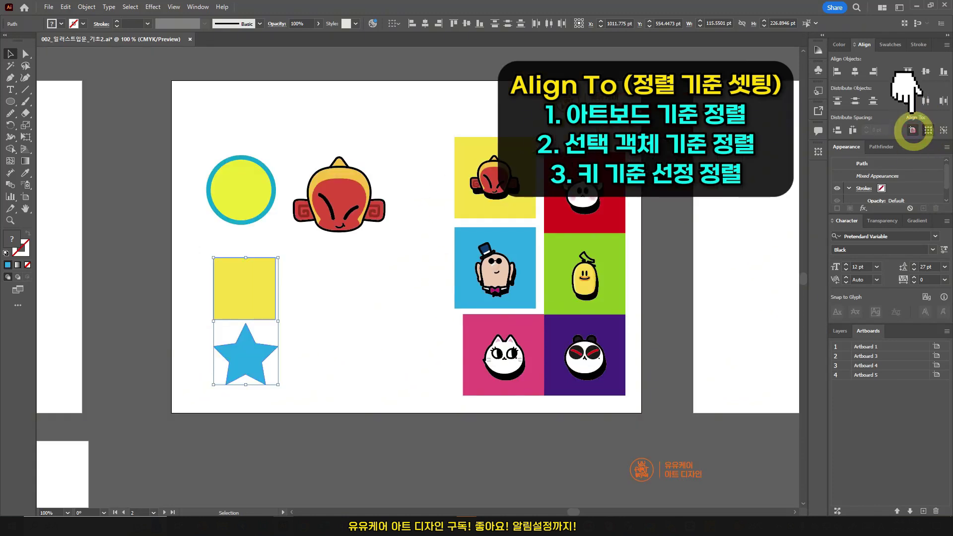
left_click(912, 130)
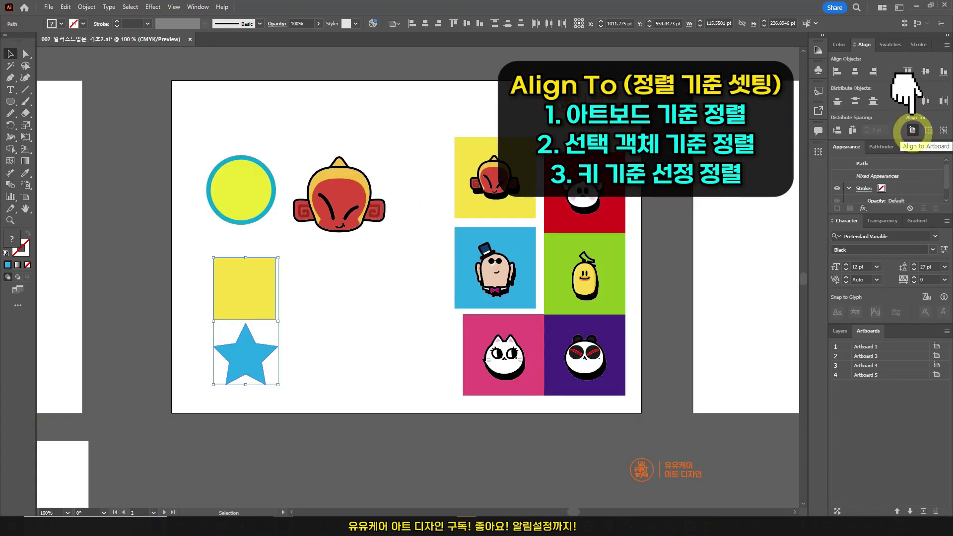
Step: Move the large monkey head toward the artboard's center, fit the blue and yellow tiles into the grid, and place the circle beside the star
left_click_drag(341, 202, 373, 226)
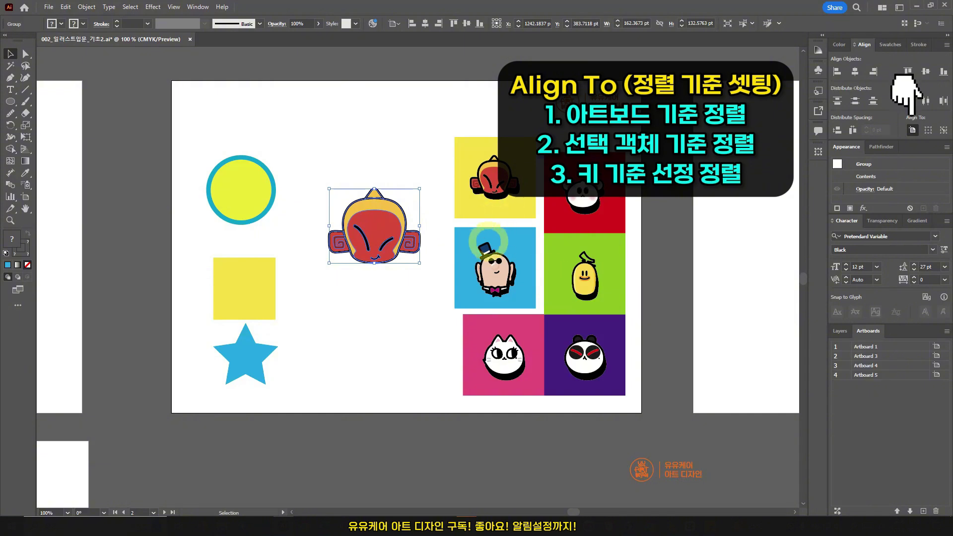
left_click_drag(489, 253, 499, 257)
left_click_drag(468, 201, 480, 215)
mouse_move(383, 222)
left_mouse_down()
mouse_move(396, 222)
mouse_move(388, 232)
left_mouse_up()
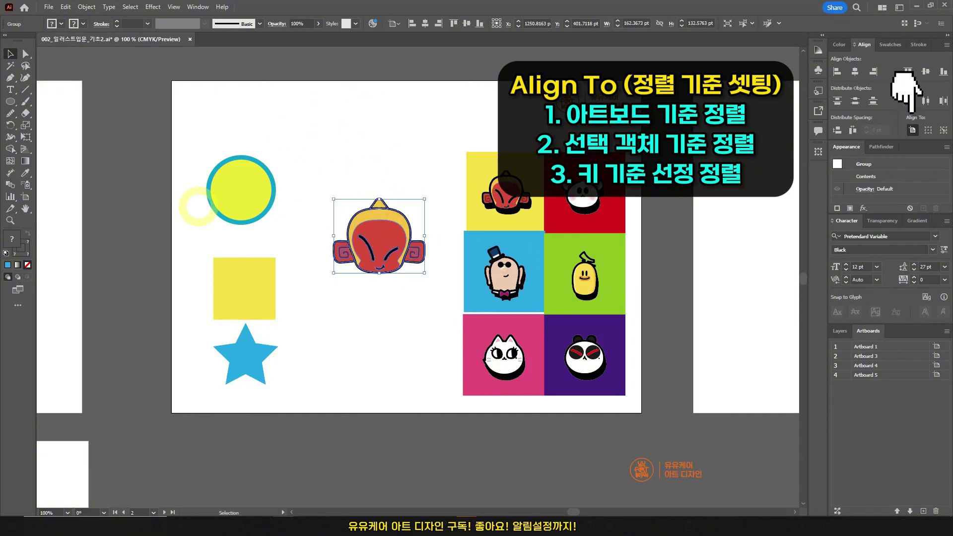
left_click_drag(208, 203, 319, 354)
Step: Align the large monkey head to the artboard's horizontal center, left edge and top edge, and move it back inside the artboard
left_click_drag(379, 235, 379, 218)
left_click(854, 72)
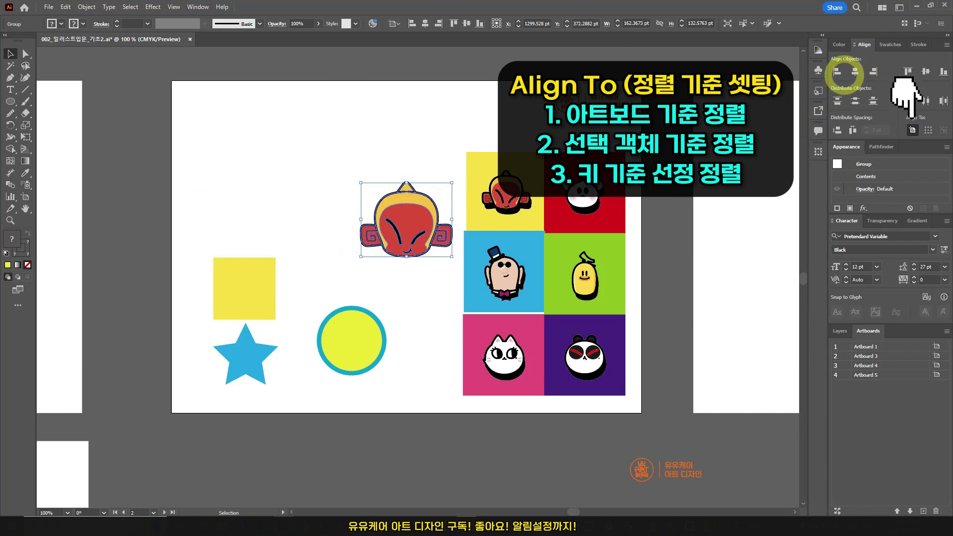
left_click(837, 72)
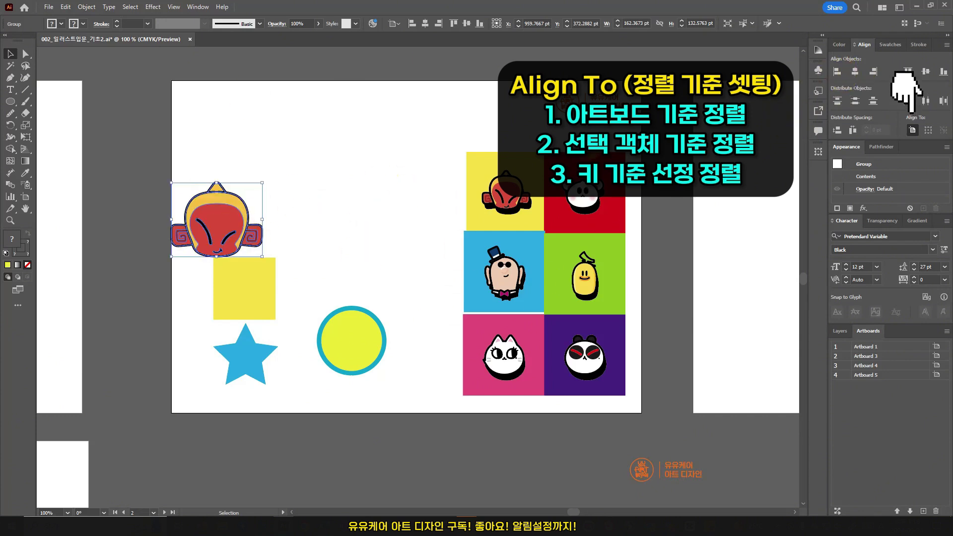
left_click(908, 72)
left_click_drag(244, 113, 279, 174)
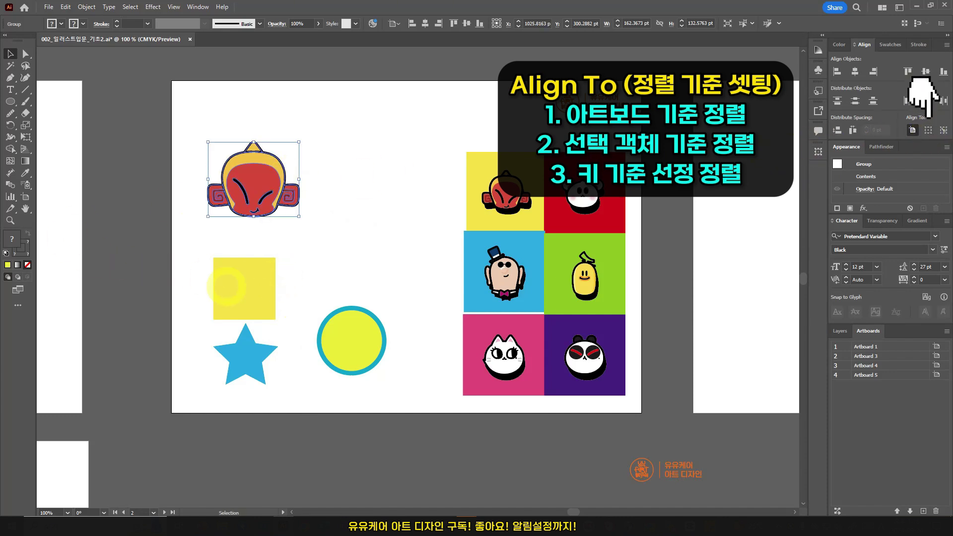
Step: Stack the monkey head, yellow square and circle, select all three, and center them horizontally on the artboard
left_click_drag(227, 290, 255, 260)
left_click_drag(241, 180, 241, 152)
left_click_drag(271, 259, 271, 244)
left_click(238, 130, "shift")
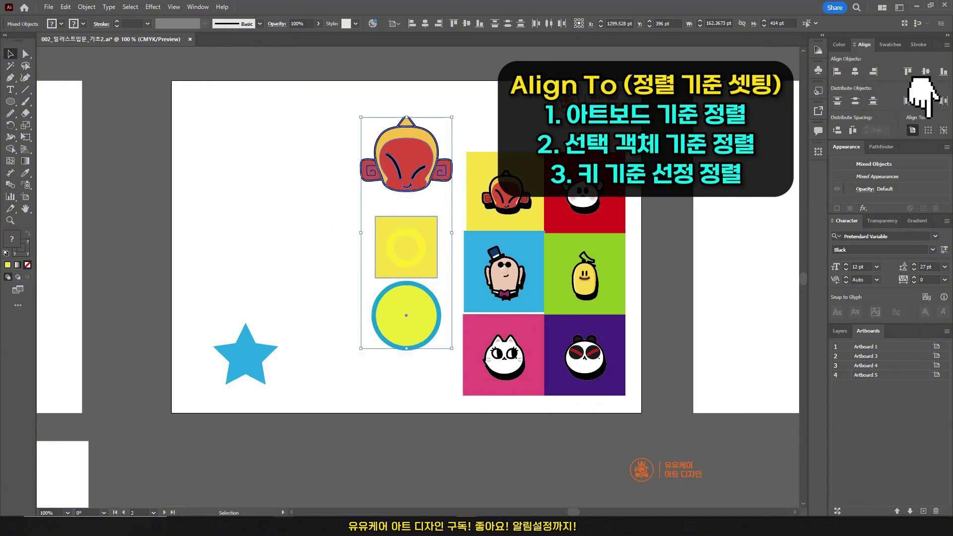
Step: Move the square, circle and star out of line, and select them together with the large monkey head
left_click_drag(406, 247, 283, 232)
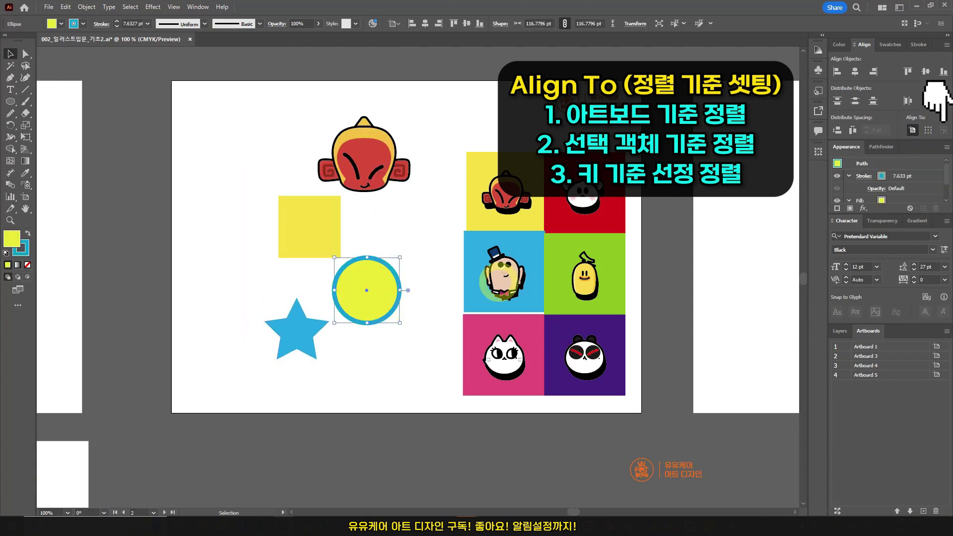
left_click_drag(293, 334, 307, 349)
left_click_drag(411, 377, 270, 112)
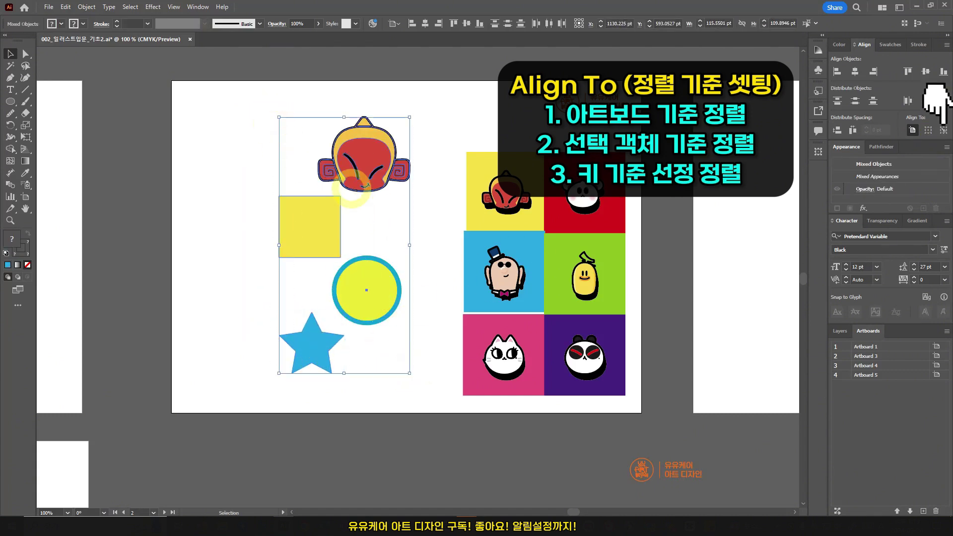
Step: Set Align To to Key Object, try the monkey head as key, and center the selection horizontally on the yellow square as key
left_click(943, 131)
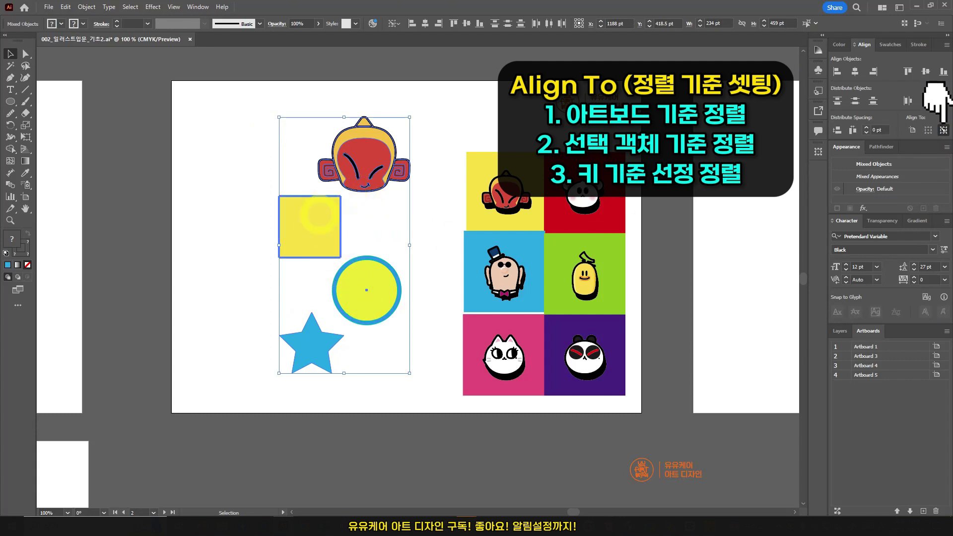
left_click(364, 163)
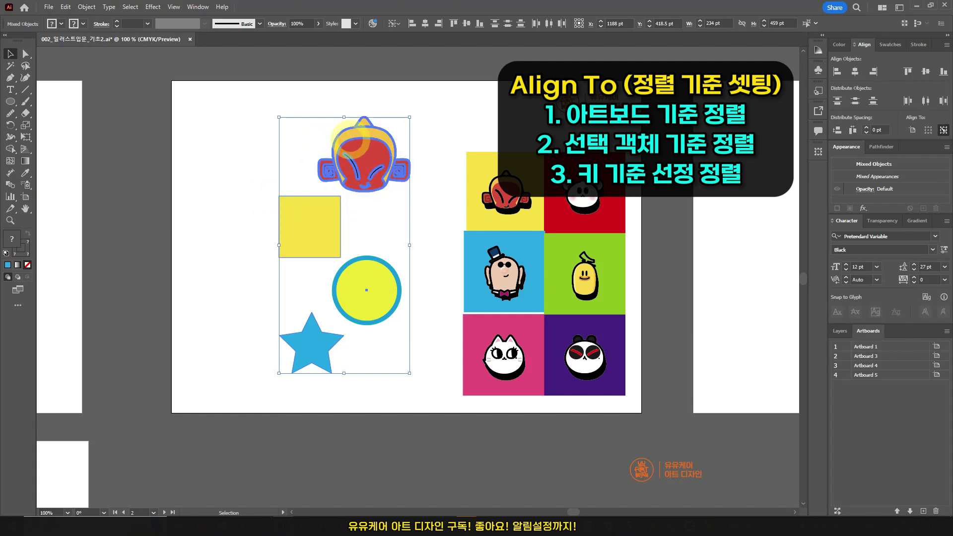
left_click(325, 224)
left_click(316, 225)
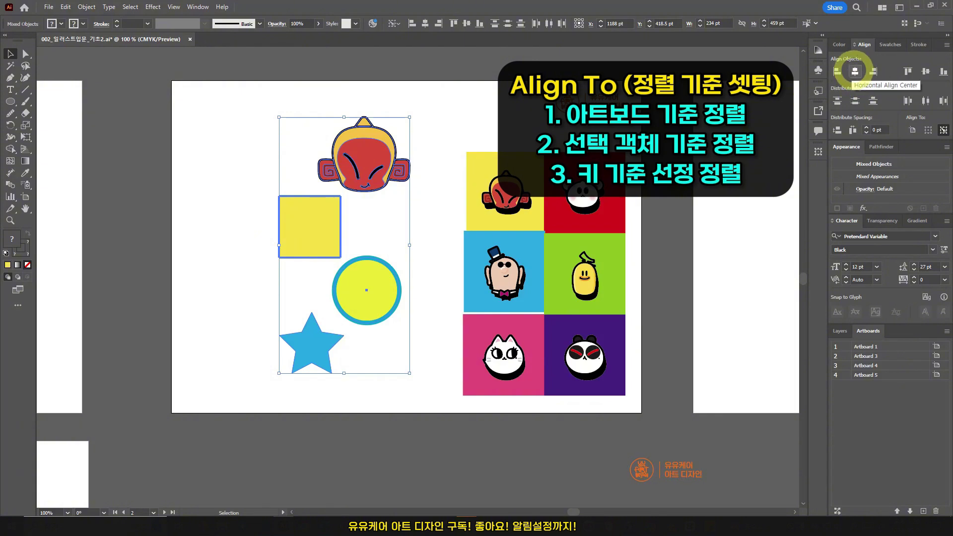
left_click(854, 71)
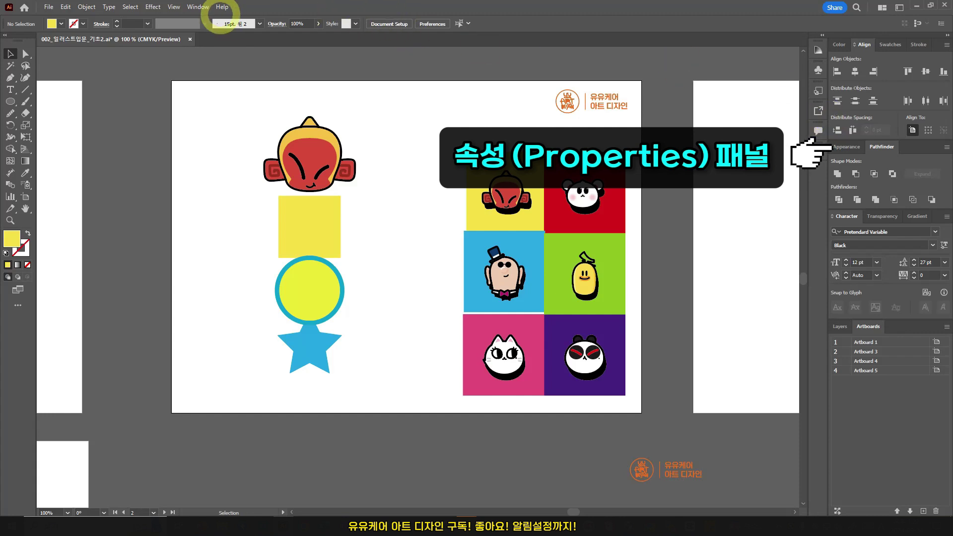
Step: Show the Properties panel and select the TOOL & PANELS title on the first artboard to display its text properties
left_click(198, 7)
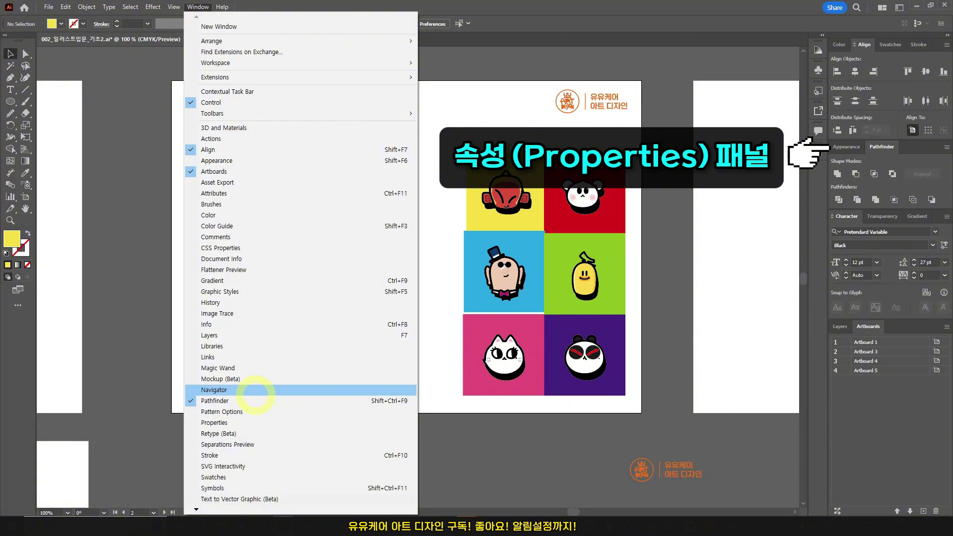
left_click(254, 423)
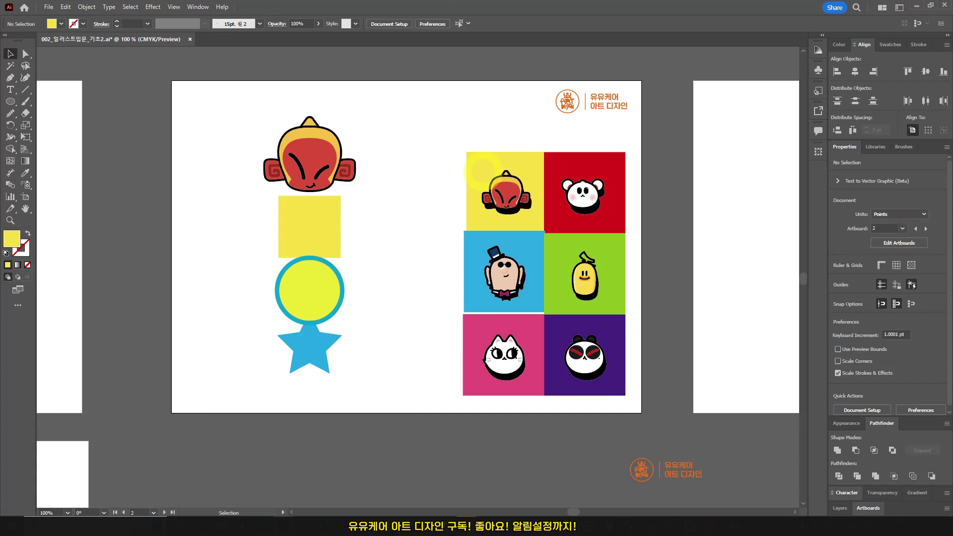
key("space")
left_click_drag(271, 253, 558, 225)
left_click_drag(181, 250, 420, 270)
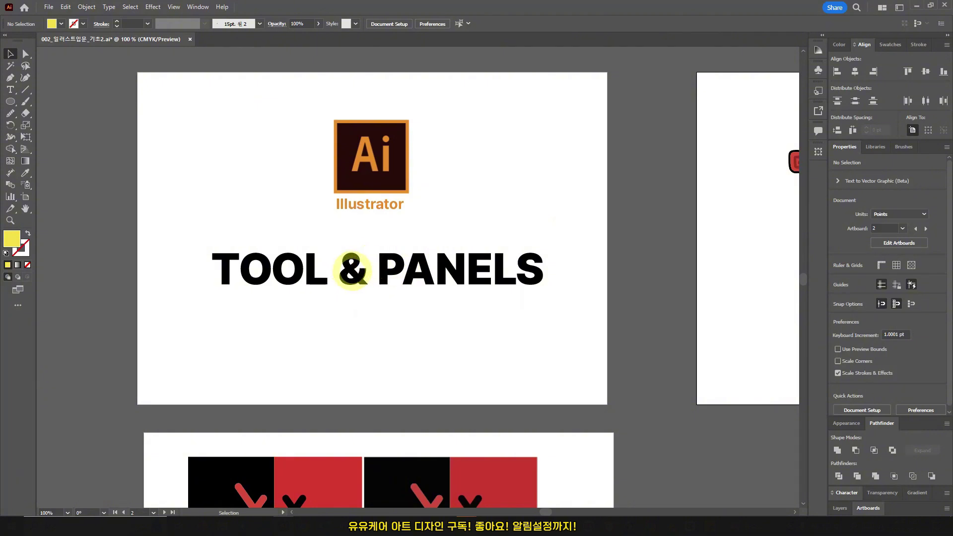
left_click(352, 269)
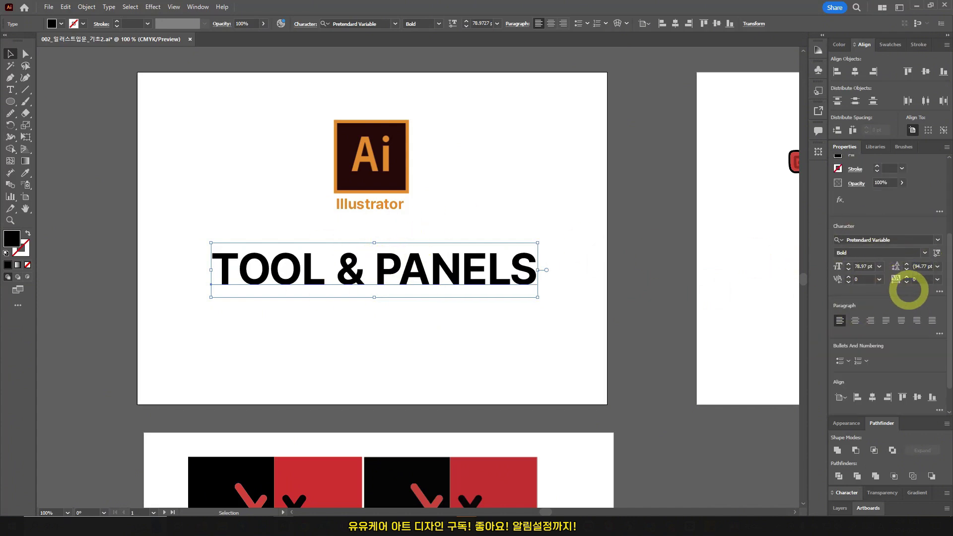
Step: Select the yellow square in the second artboard's column to show its shape properties, and move it sideways
key("space")
left_click_drag(730, 258, 453, 249)
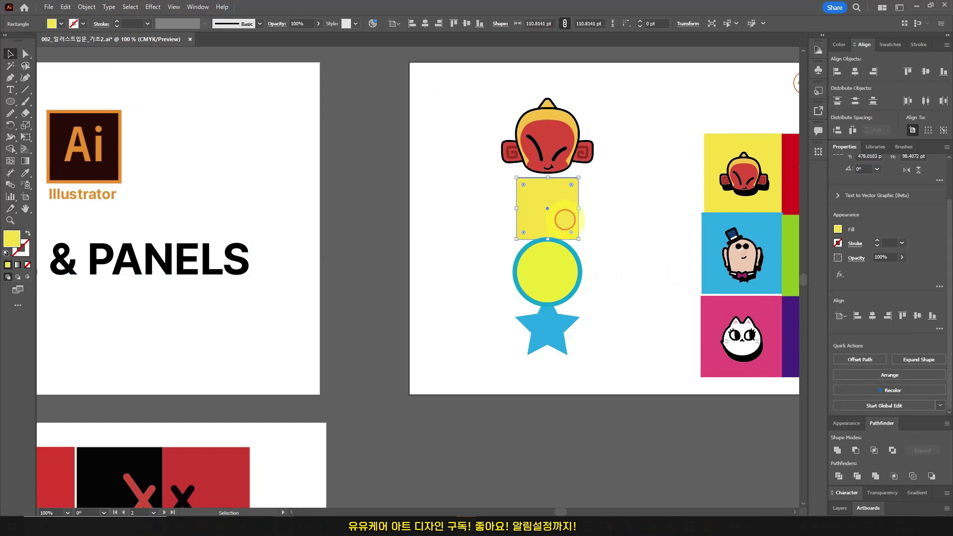
left_click_drag(557, 211, 640, 209)
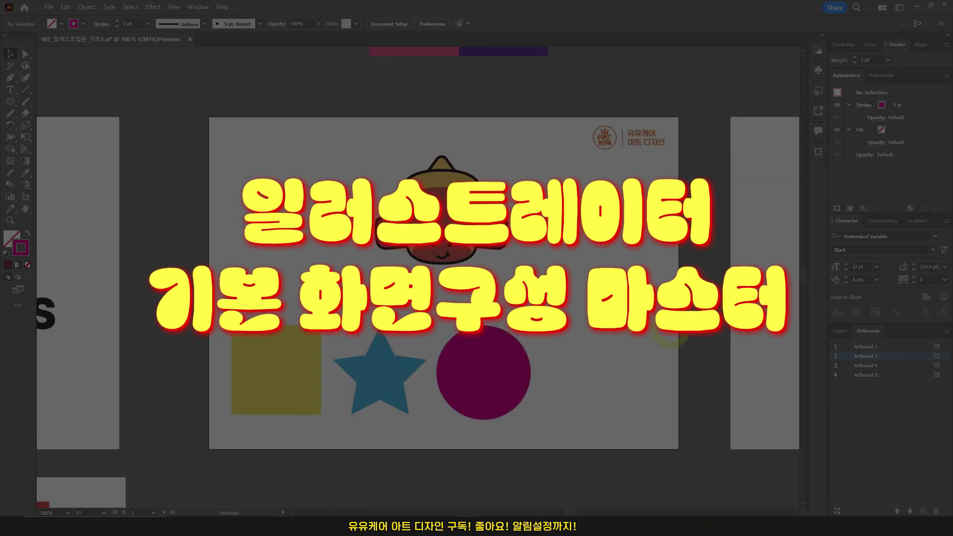
Step: Place the magenta circle beside the monkey head and mix a dark teal fill for it with the CMYK sliders
left_click_drag(471, 263, 498, 290)
scroll(497, 289, "up", 1)
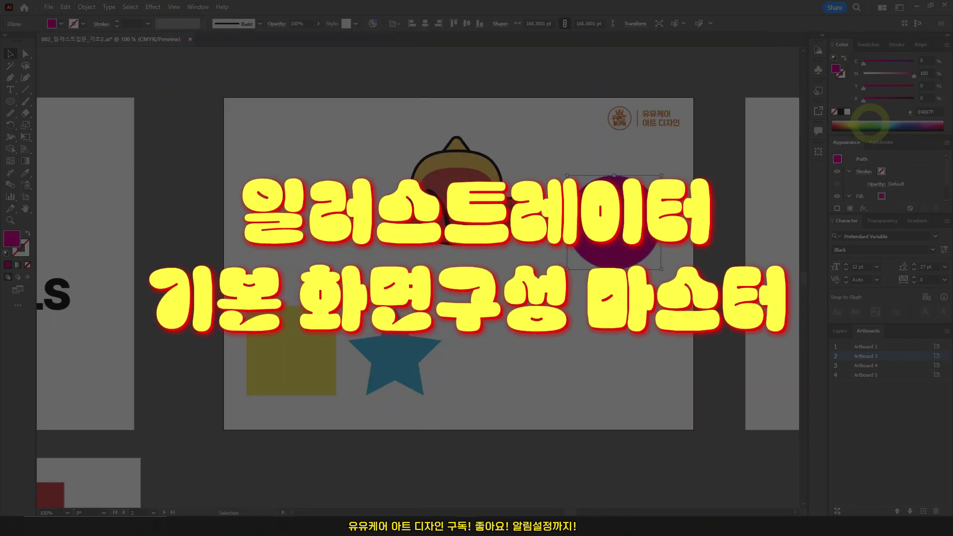
left_click_drag(864, 63, 913, 63)
left_click_drag(853, 123, 930, 127)
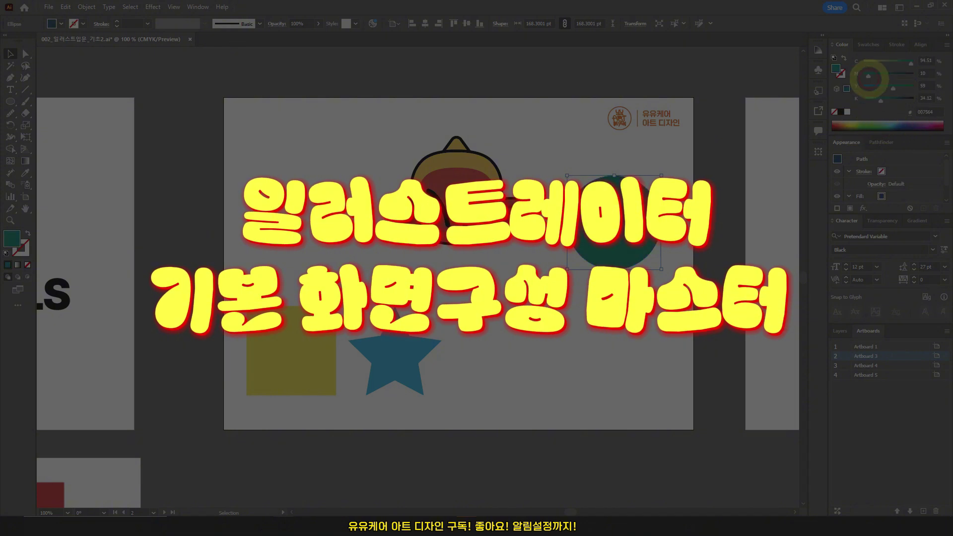
left_click_drag(864, 101, 871, 101)
left_click_drag(913, 88, 892, 88)
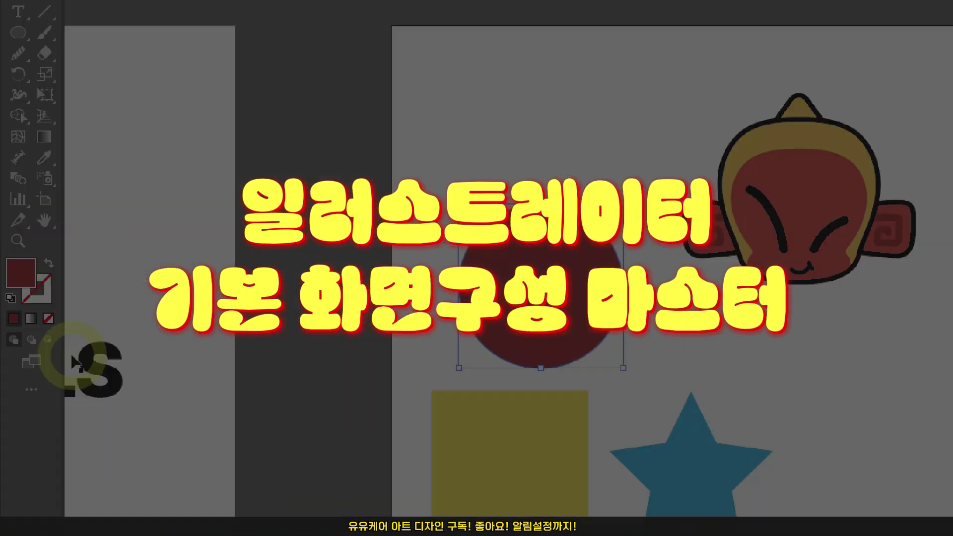
Step: Switch between the red circle's stroke and fill swatches, and open the Color Picker for its stroke
left_click(40, 291)
left_click(23, 273)
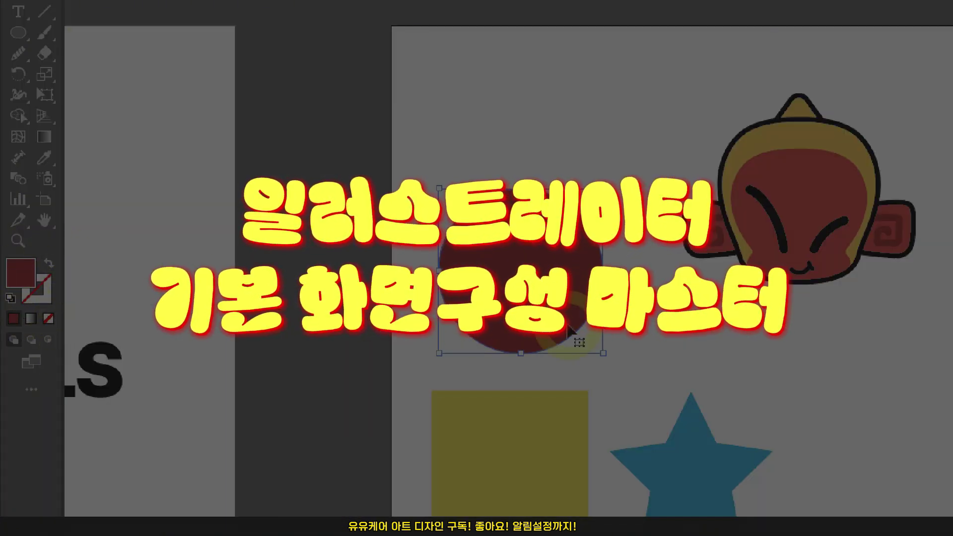
left_click(40, 297)
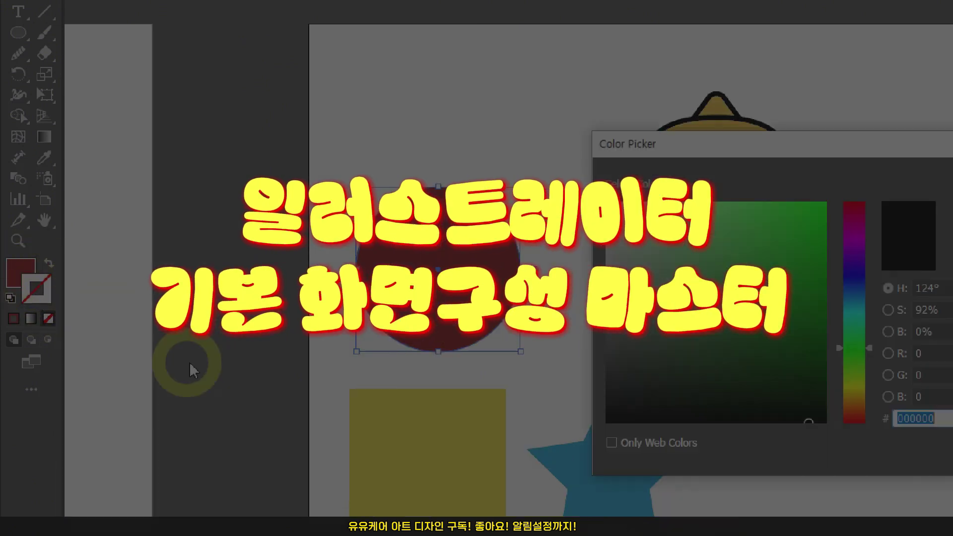